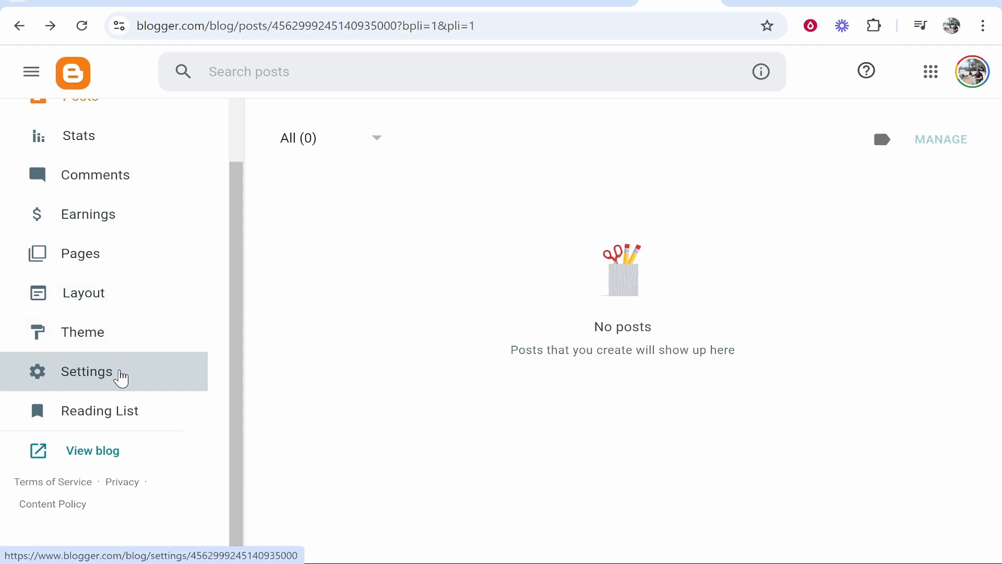
Open the blog's settings and bring up the custom domain entry in the Publishing section
{"action": "left_click", "coordinate": [94, 376]}
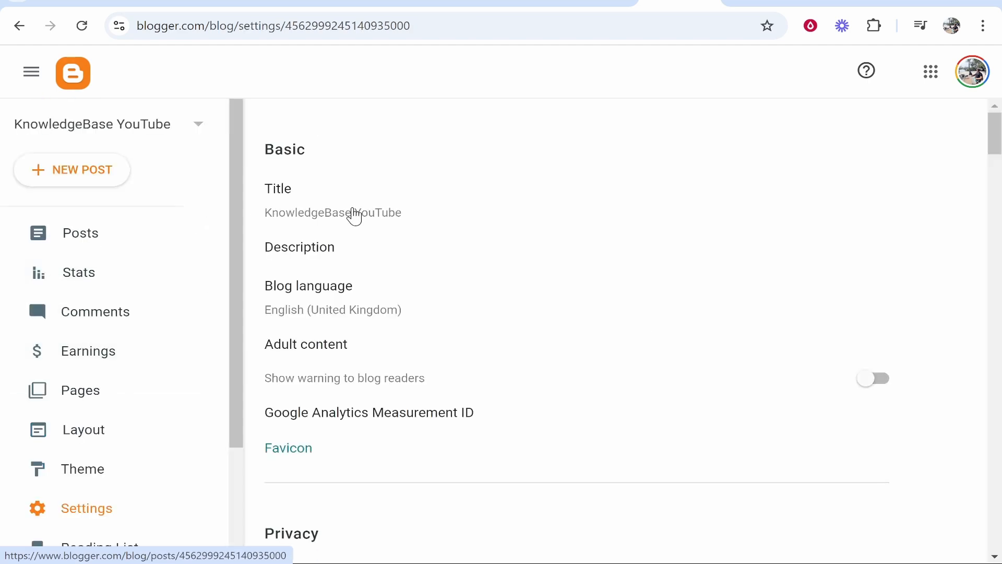
{"action": "scroll", "coordinate": [482, 189], "scroll_direction": "down", "scroll_amount": 10}
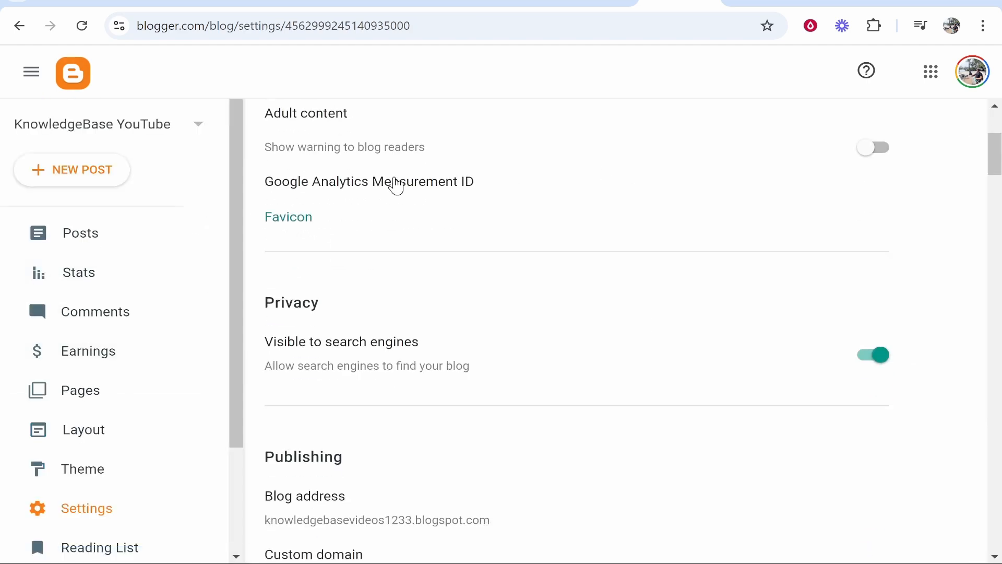
{"action": "left_click_drag", "start_coordinate": [267, 105], "coordinate": [374, 116]}
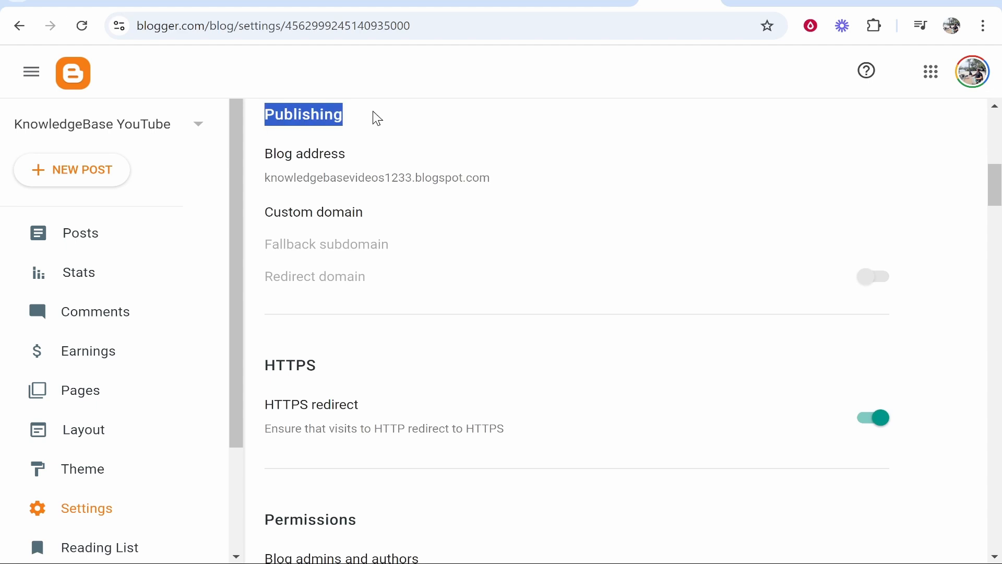
{"action": "left_click", "coordinate": [373, 123]}
{"action": "scroll", "coordinate": [435, 295], "scroll_direction": "up", "scroll_amount": 1}
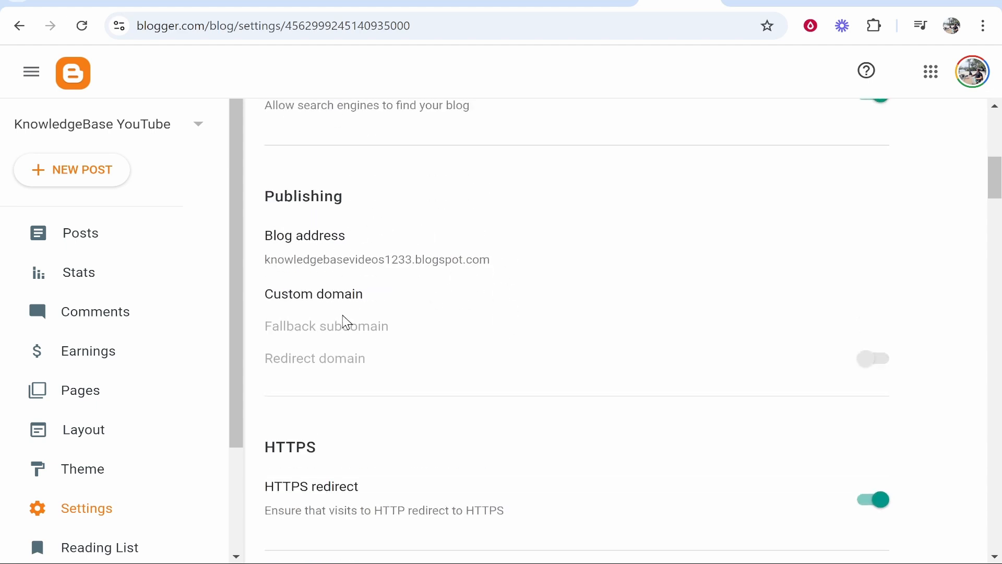
{"action": "left_click", "coordinate": [307, 301]}
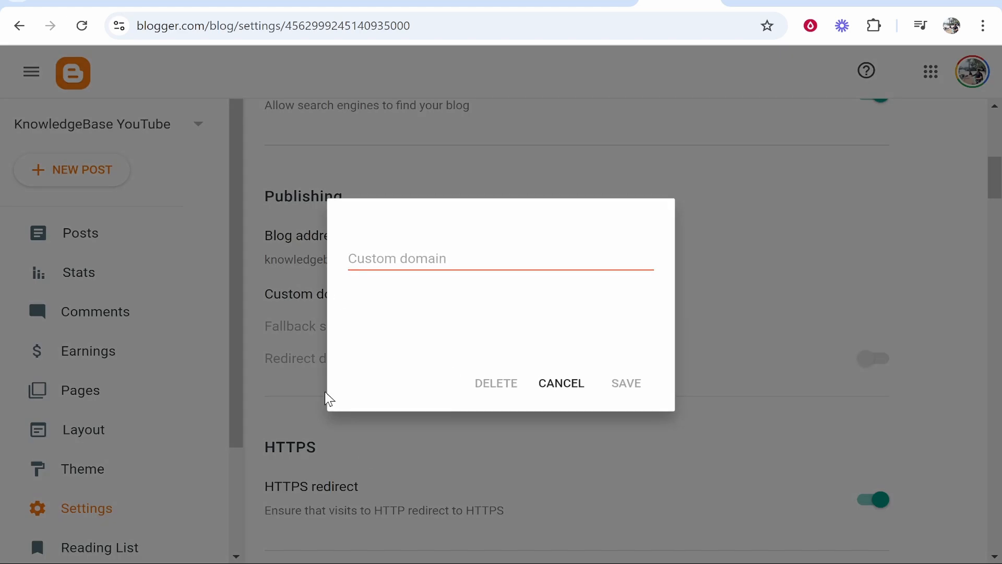
{"action": "left_click", "coordinate": [424, 267]}
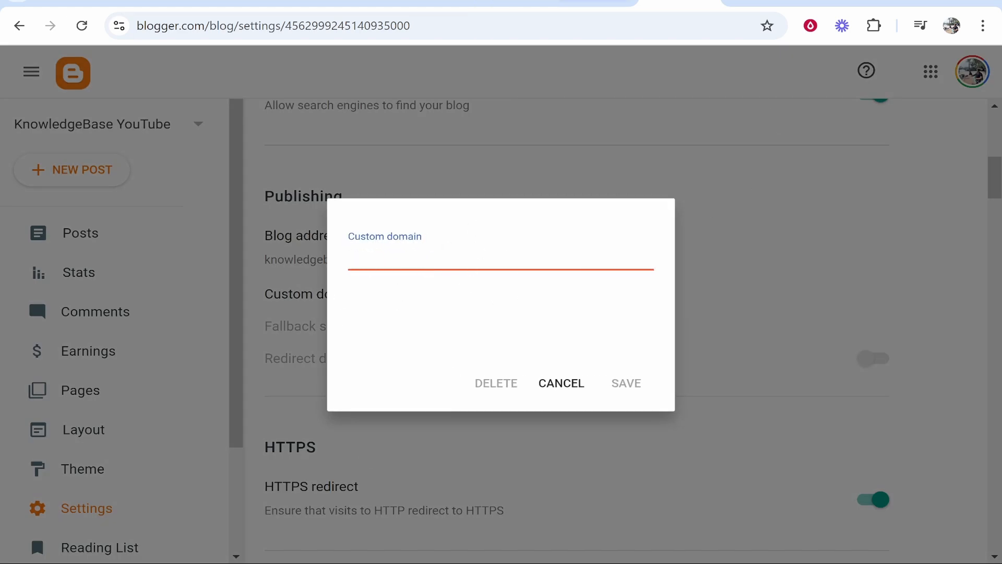
Switch to Porkbun and look up the name of the domain registered in the account
{"action": "left_click", "coordinate": [422, 3]}
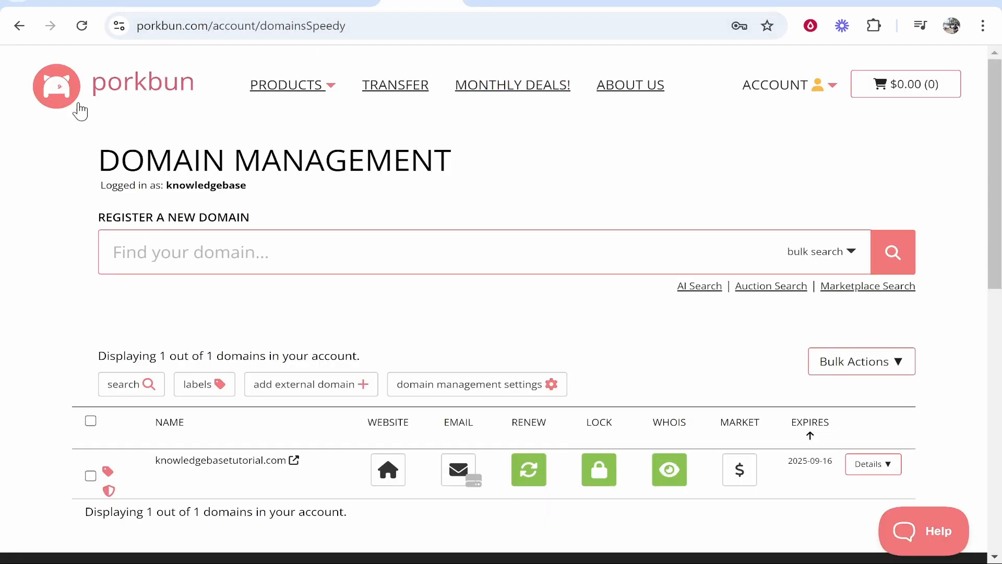
{"action": "left_click", "coordinate": [772, 86]}
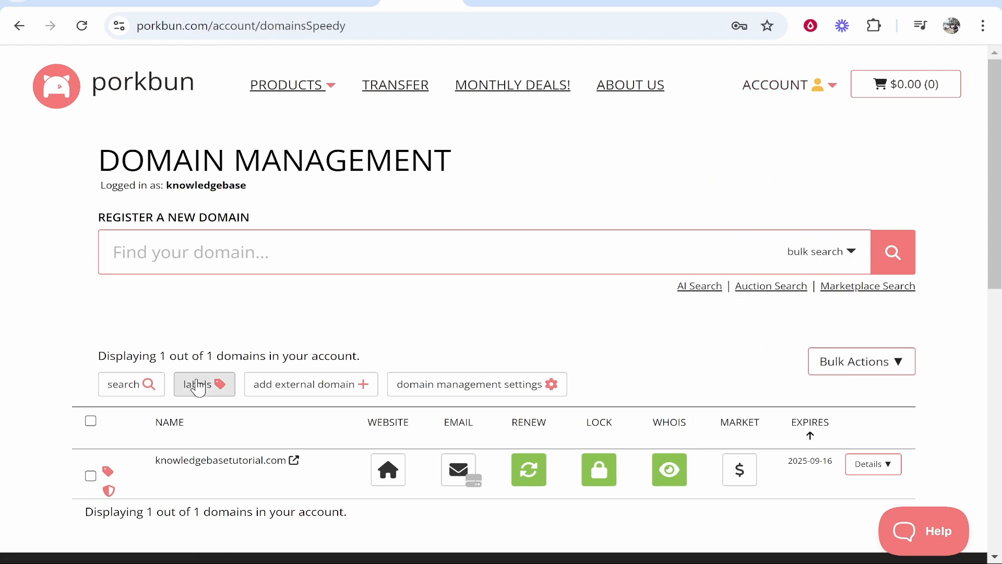
{"action": "mouse_move", "coordinate": [148, 469]}
{"action": "left_click_drag", "start_coordinate": [155, 460], "coordinate": [287, 461]}
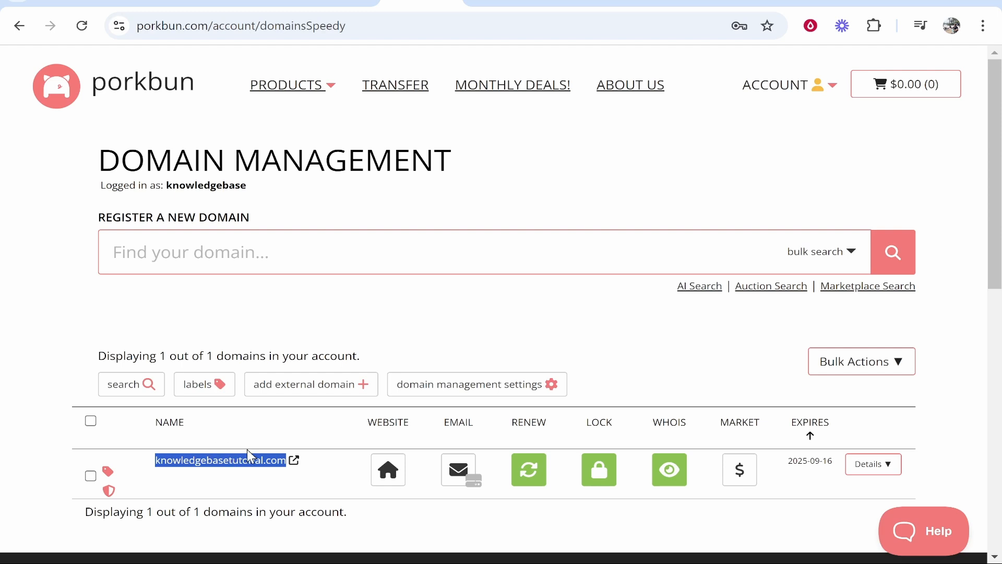
{"action": "left_click", "coordinate": [765, 1]}
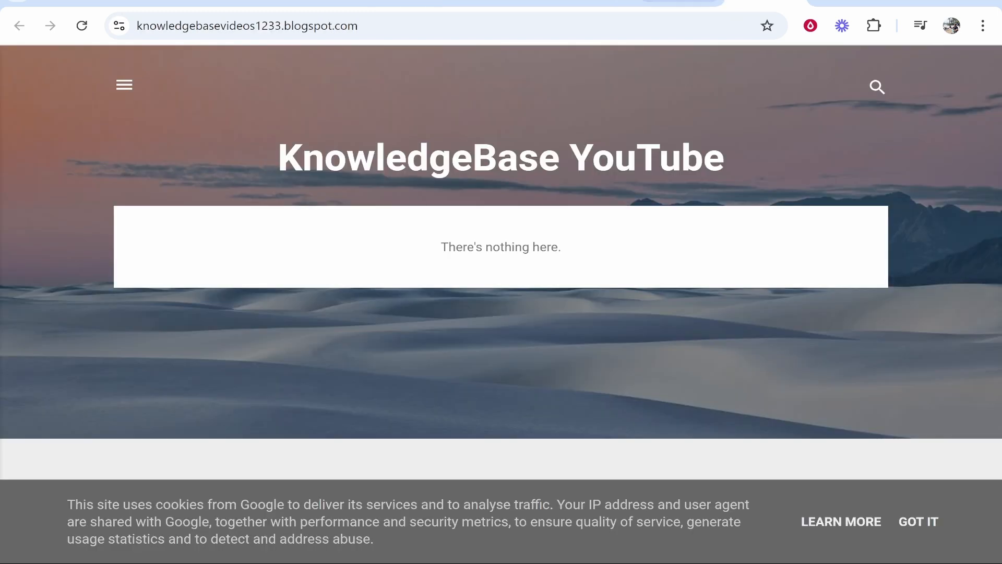
{"action": "left_click", "coordinate": [671, 3]}
{"action": "type", "text": "w"}
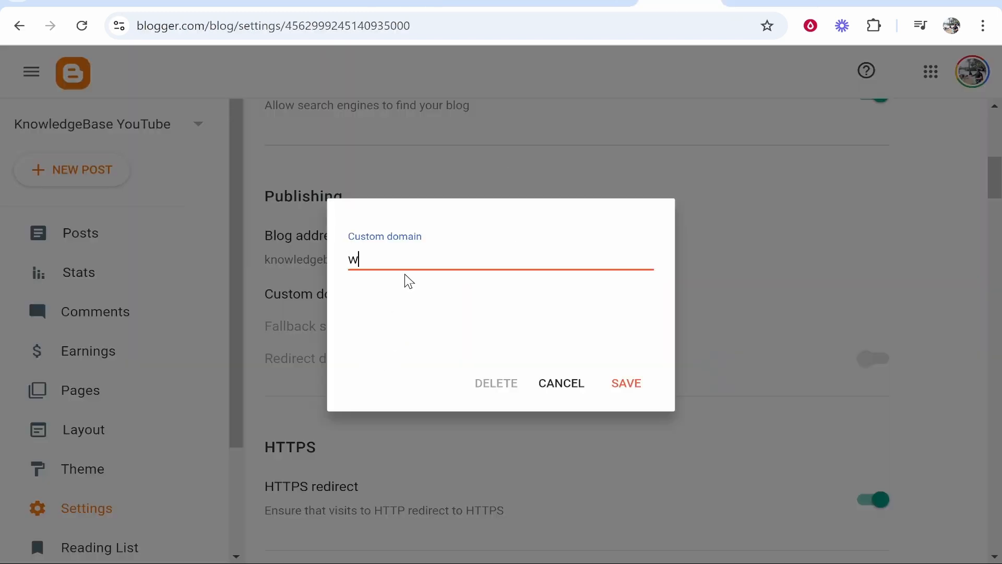
{"action": "type", "text": "ww."}
{"action": "type", "text": ".knowledgebasetutorial.com"}
{"action": "left_click_drag", "start_coordinate": [558, 259], "coordinate": [345, 238]}
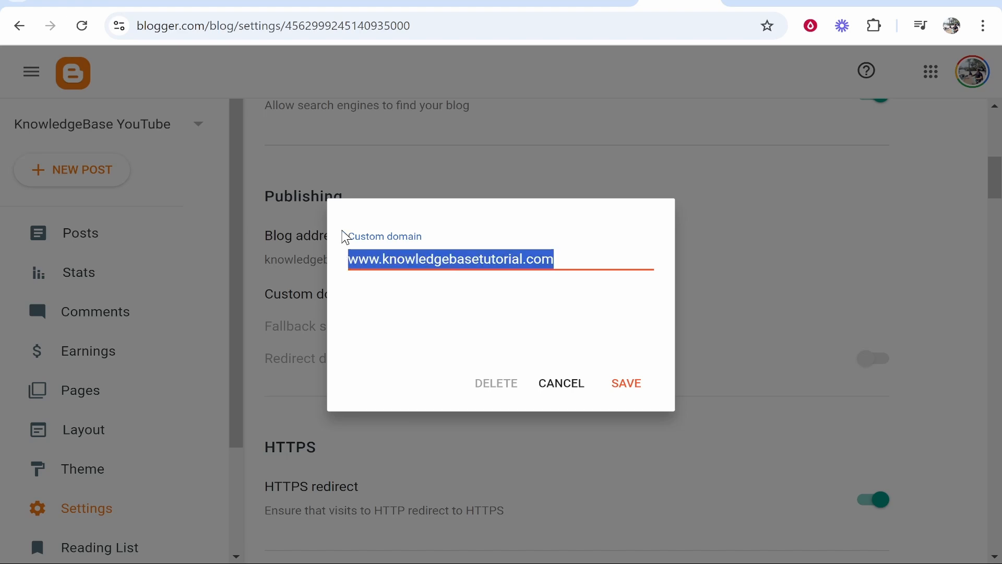
{"action": "left_click", "coordinate": [614, 383]}
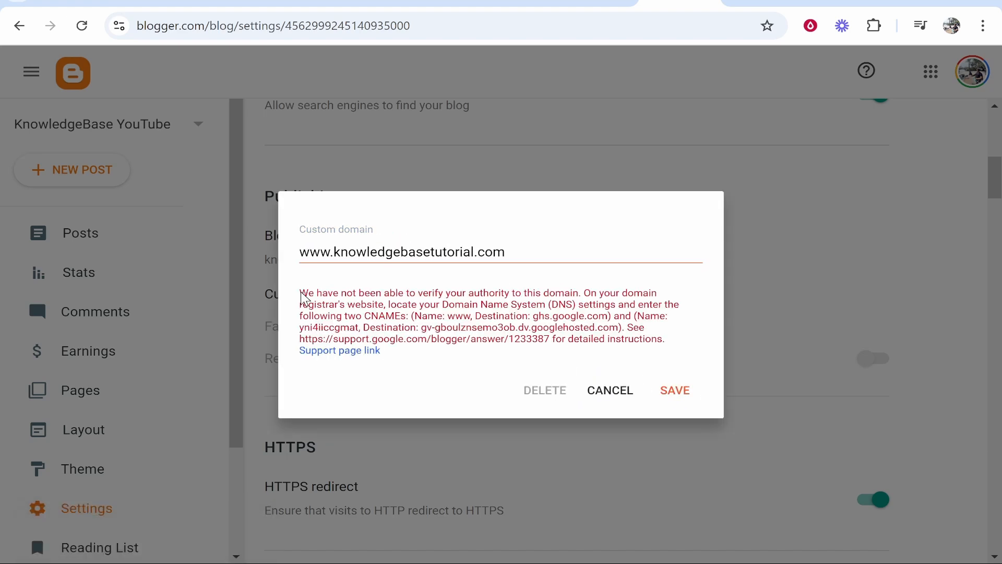
Review the two CNAME records Blogger asks for, and open the DNS settings of knowledgebasetutorial.com in Porkbun
{"action": "left_click_drag", "start_coordinate": [299, 293], "coordinate": [445, 295]}
{"action": "left_click", "coordinate": [580, 288]}
{"action": "left_click_drag", "start_coordinate": [300, 316], "coordinate": [406, 317]}
{"action": "left_click", "coordinate": [409, 316]}
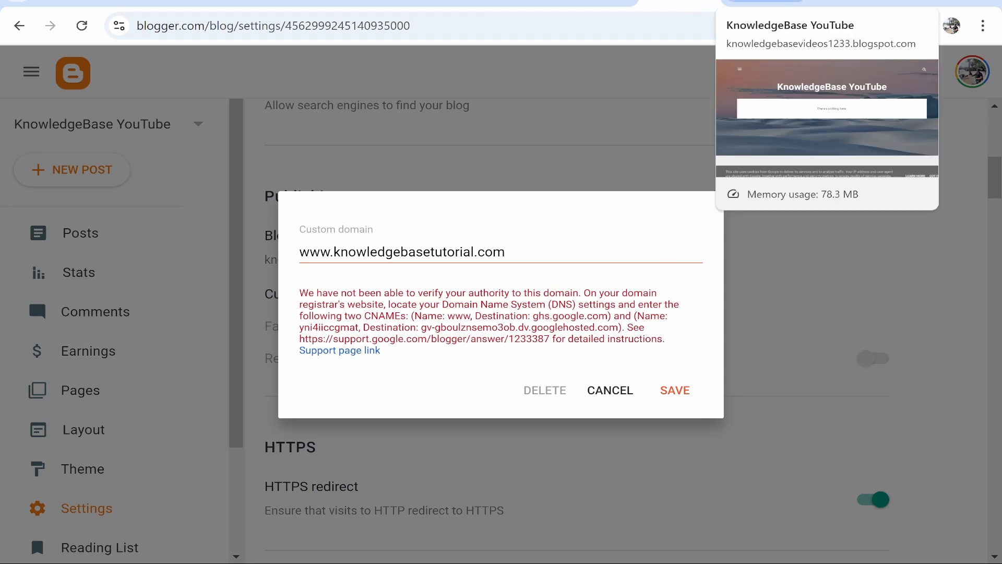
{"action": "left_click", "coordinate": [765, 3]}
{"action": "left_click", "coordinate": [420, 2]}
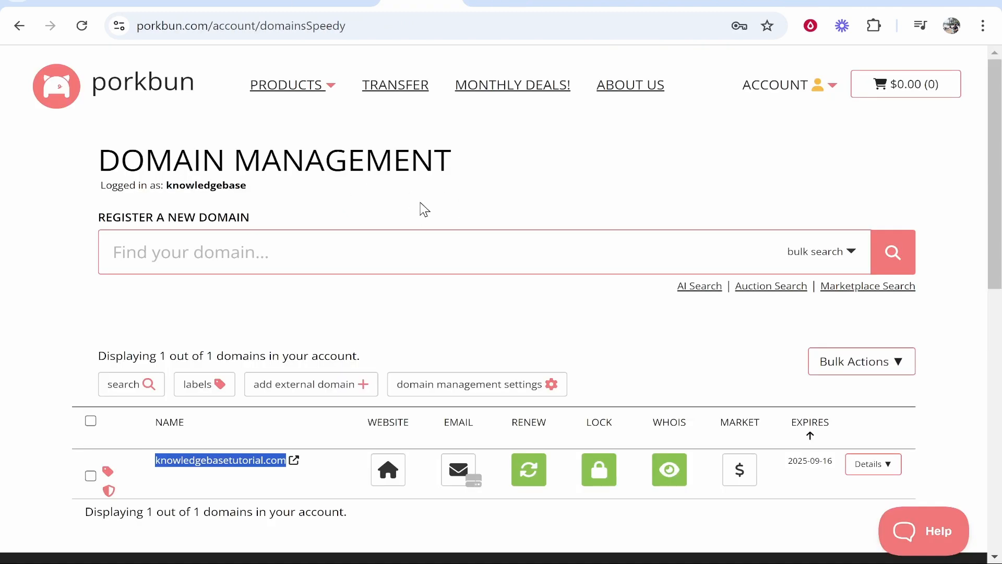
{"action": "scroll", "coordinate": [420, 208], "scroll_direction": "down", "scroll_amount": 2}
{"action": "mouse_move", "coordinate": [280, 409]}
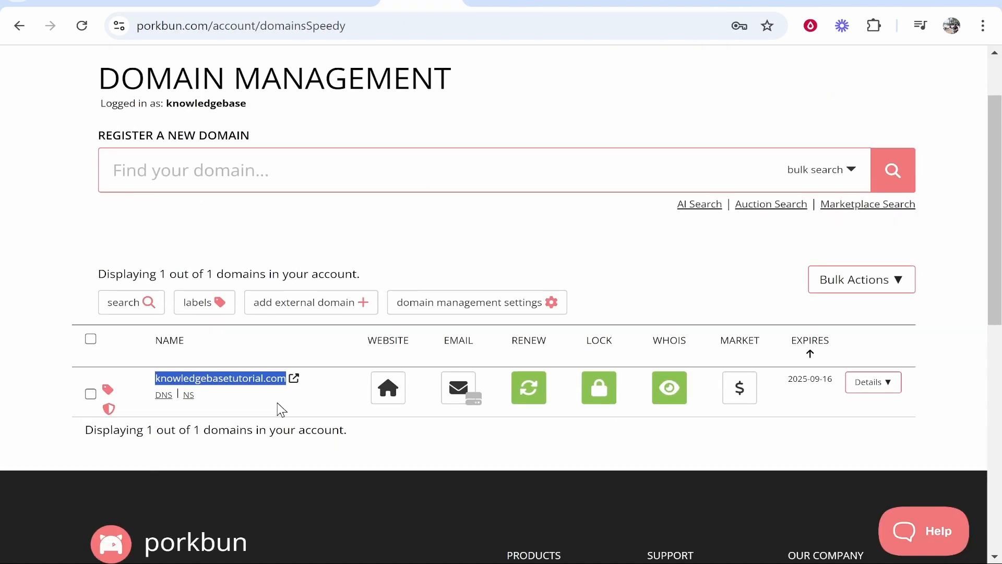
{"action": "left_click", "coordinate": [161, 396]}
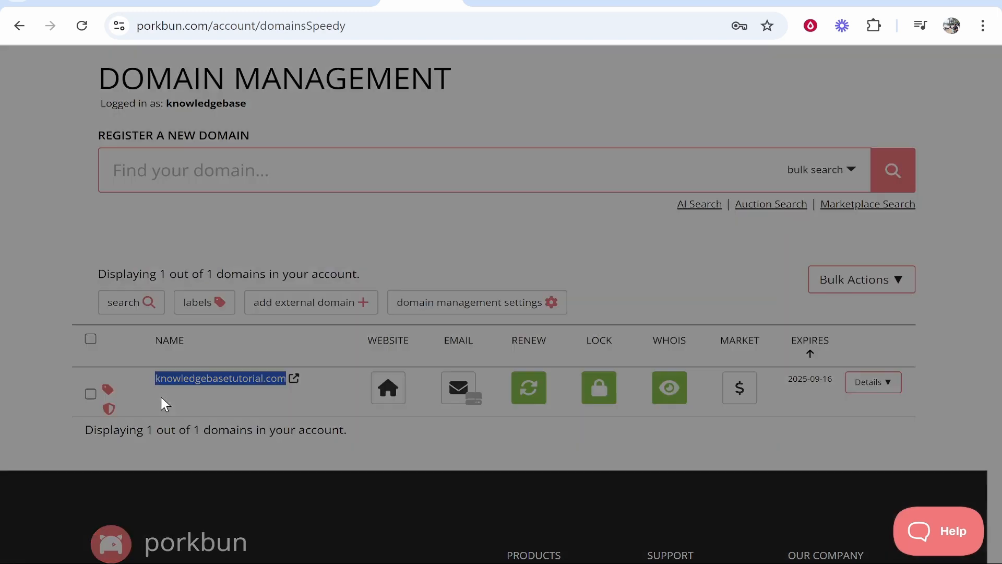
Delete the existing A record and the www CNAME record from the domain's current DNS records
{"action": "scroll", "coordinate": [161, 394], "scroll_direction": "down", "scroll_amount": 10}
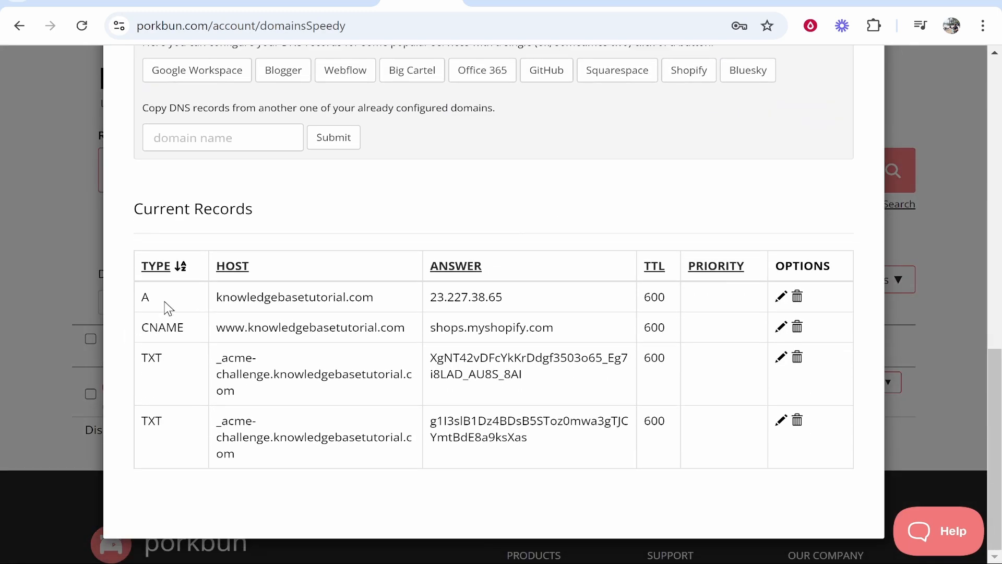
{"action": "left_click_drag", "start_coordinate": [554, 332], "coordinate": [142, 296]}
{"action": "left_click", "coordinate": [137, 298]}
{"action": "left_click_drag", "start_coordinate": [545, 323], "coordinate": [147, 297]}
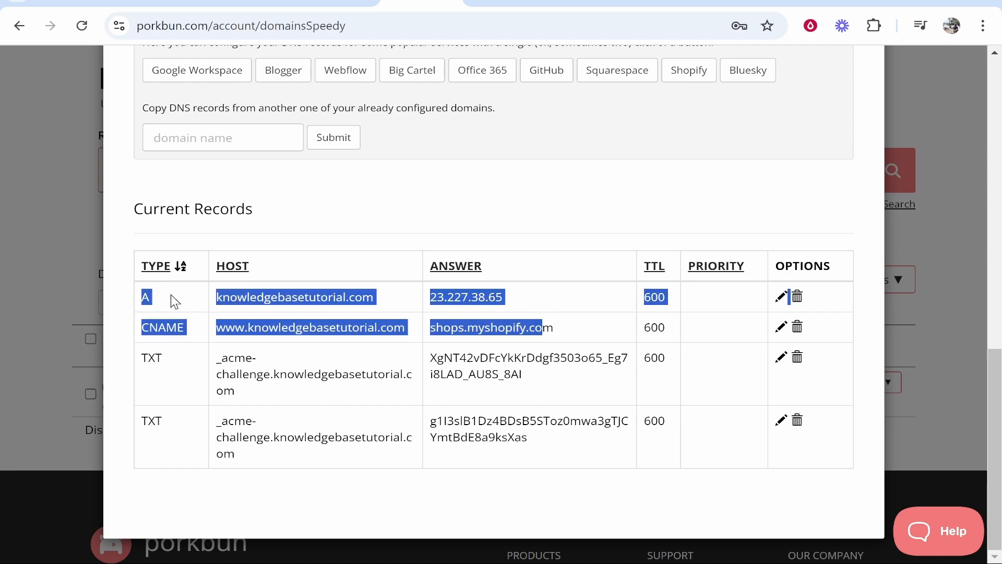
{"action": "left_click", "coordinate": [798, 299]}
{"action": "left_click", "coordinate": [579, 134]}
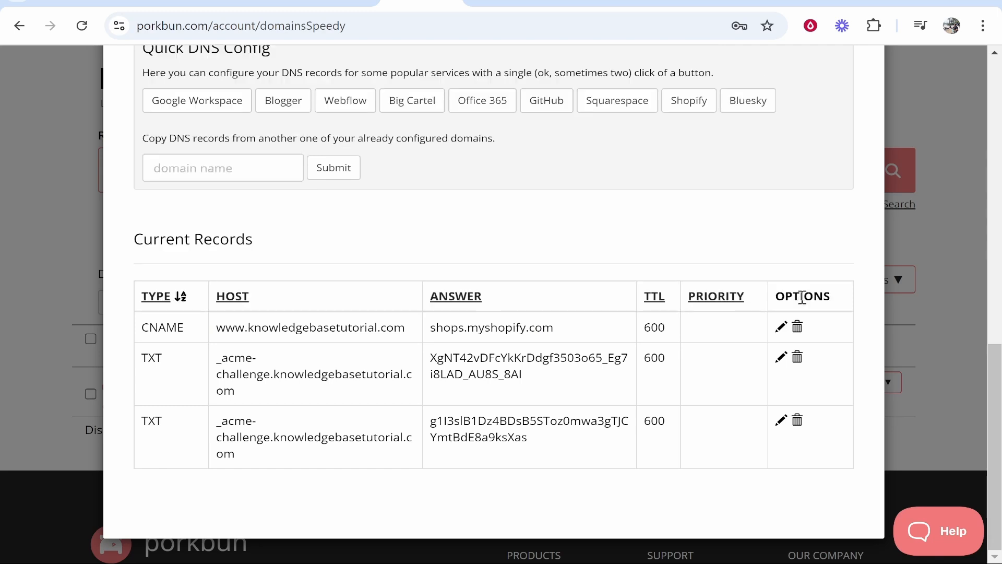
{"action": "left_click", "coordinate": [796, 326]}
{"action": "left_click", "coordinate": [577, 125]}
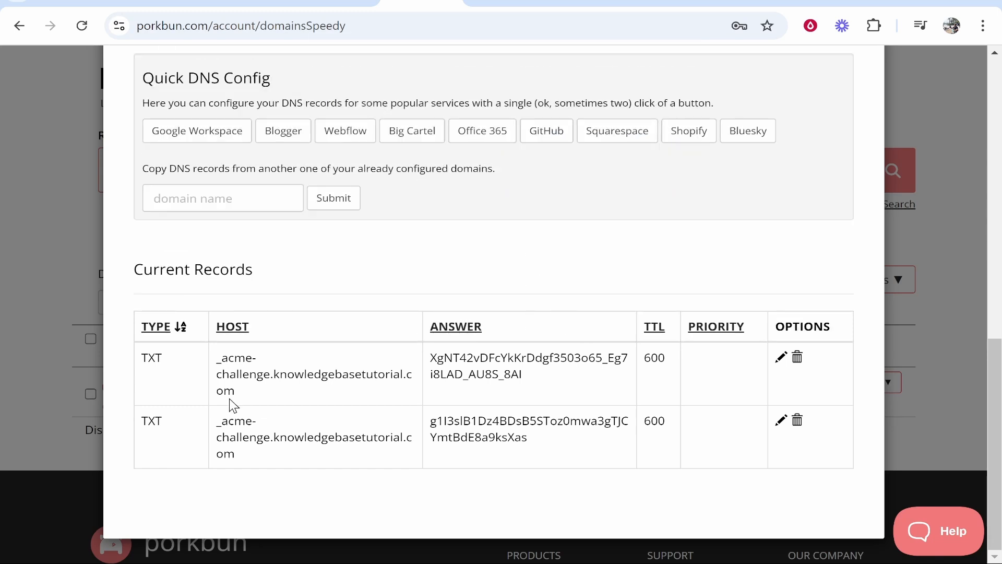
Apply the Blogger preset from Quick DNS Config to the domain and confirm it
{"action": "scroll", "coordinate": [440, 303], "scroll_direction": "up", "scroll_amount": 1}
{"action": "scroll", "coordinate": [438, 308], "scroll_direction": "up", "scroll_amount": 7}
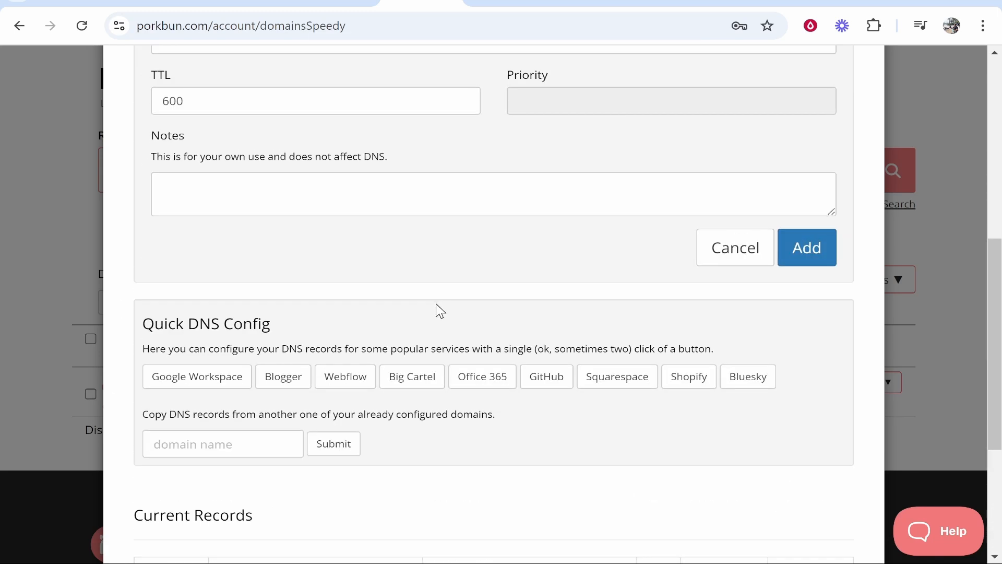
{"action": "scroll", "coordinate": [407, 323], "scroll_direction": "down", "scroll_amount": 5}
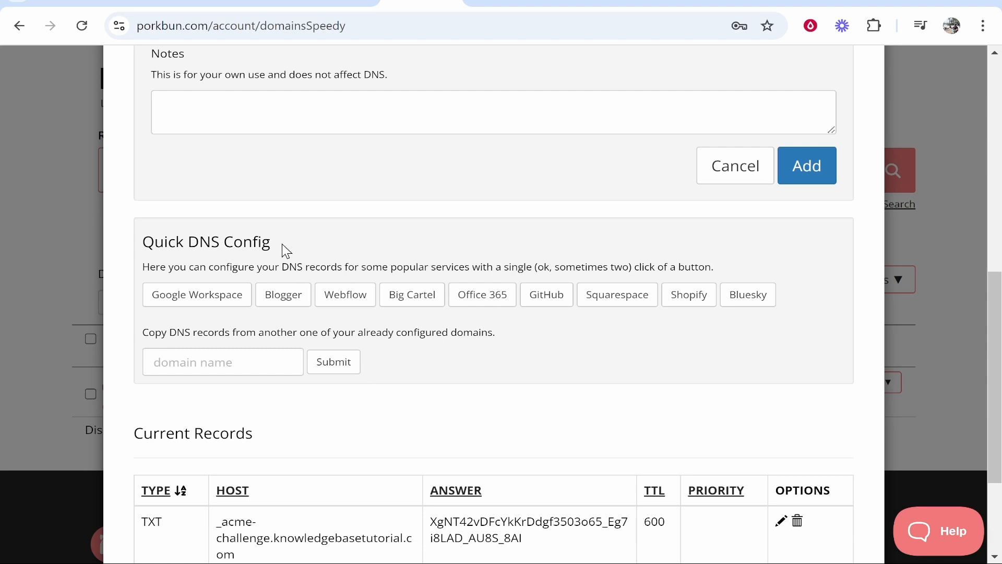
{"action": "scroll", "coordinate": [465, 145], "scroll_direction": "up", "scroll_amount": 5}
{"action": "scroll", "coordinate": [298, 193], "scroll_direction": "down", "scroll_amount": 3}
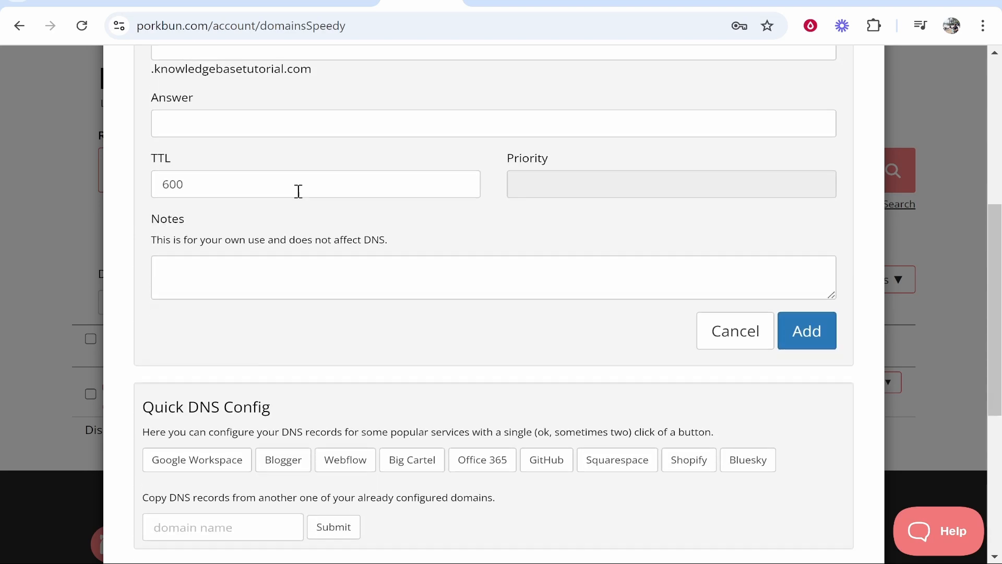
{"action": "scroll", "coordinate": [290, 329], "scroll_direction": "down", "scroll_amount": 3}
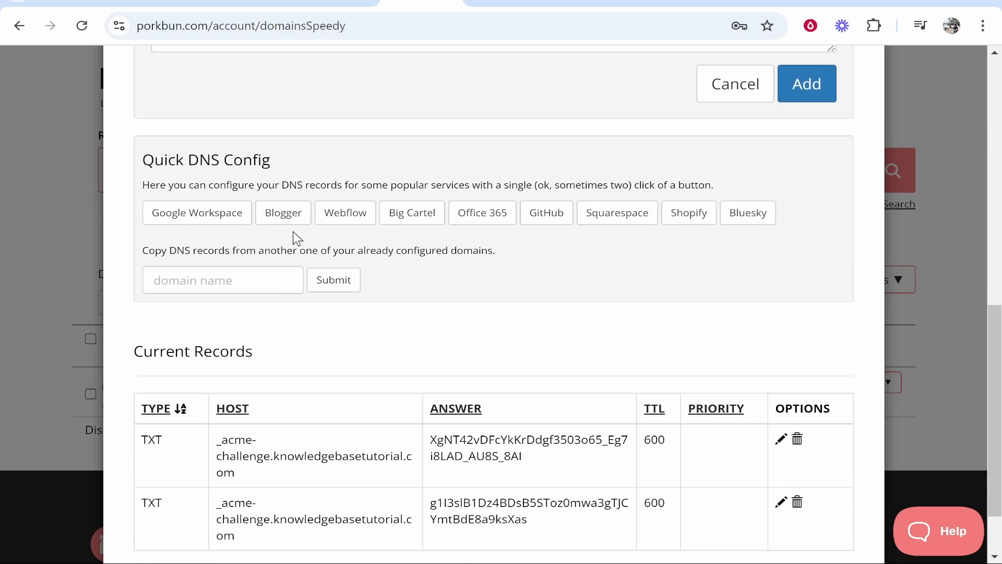
{"action": "left_click_drag", "start_coordinate": [271, 160], "coordinate": [192, 162]}
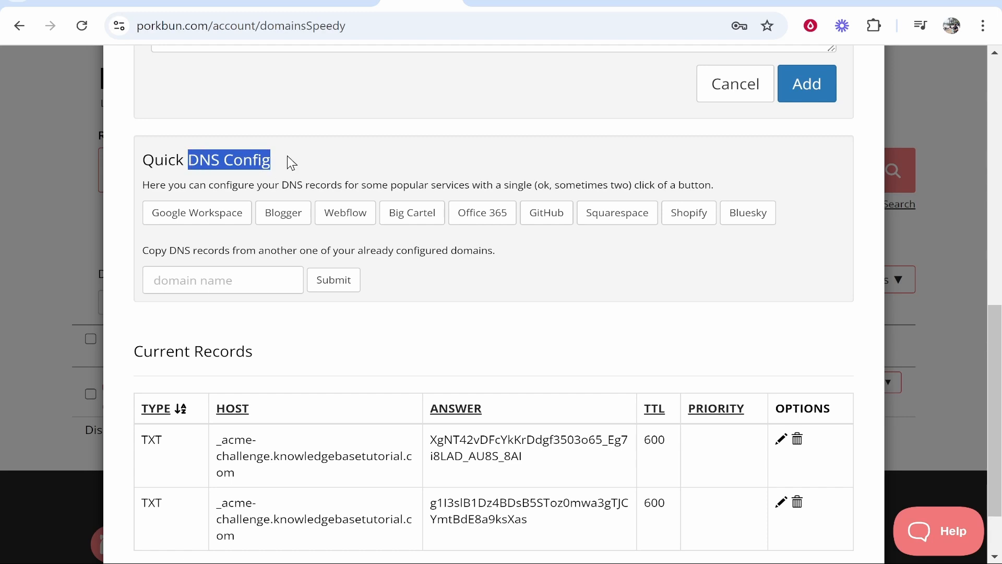
{"action": "left_click", "coordinate": [291, 218]}
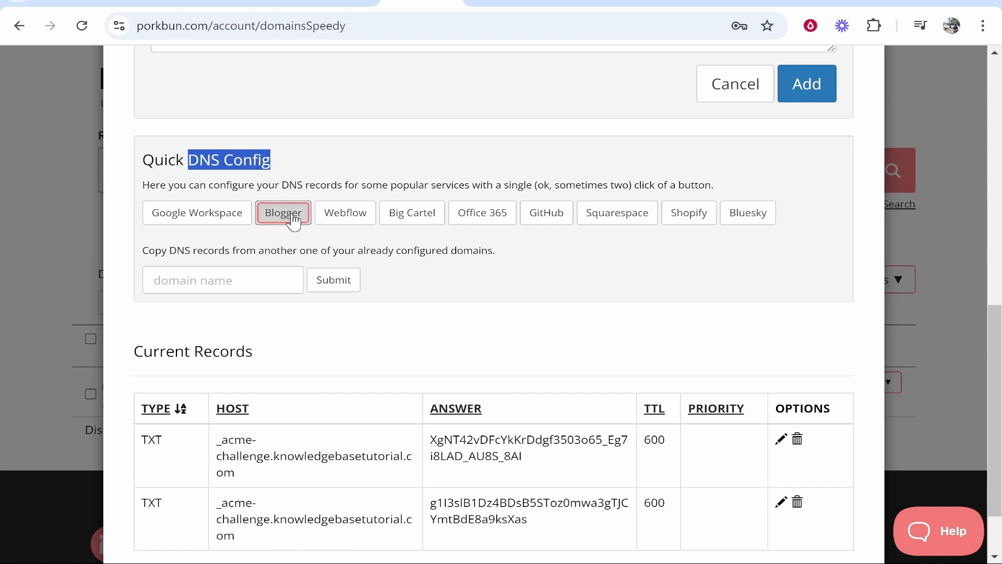
{"action": "left_click", "coordinate": [579, 148]}
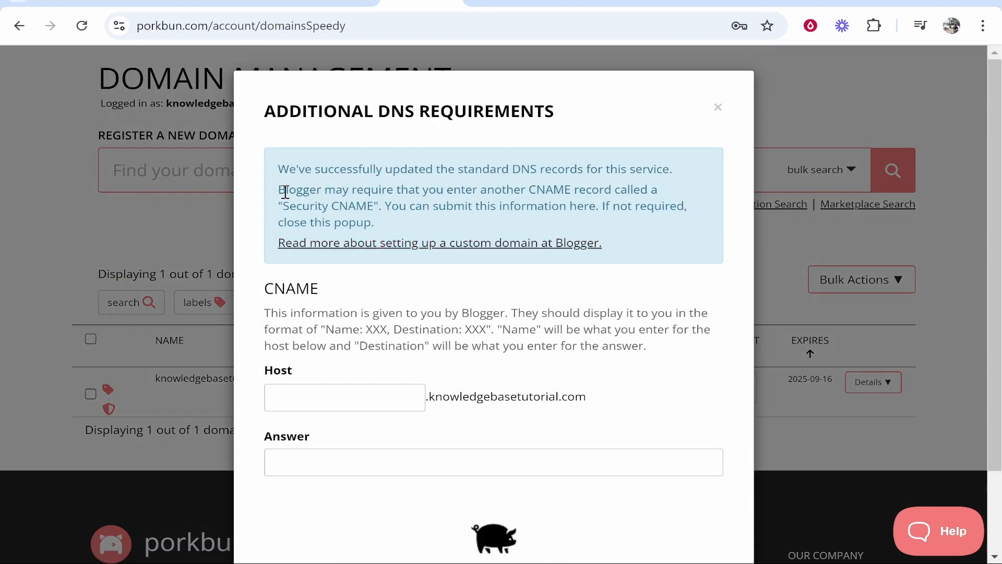
Read the additional DNS requirements about the Security CNAME record for Blogger
{"action": "left_click_drag", "start_coordinate": [285, 192], "coordinate": [455, 191]}
{"action": "left_click", "coordinate": [502, 185]}
{"action": "left_click_drag", "start_coordinate": [530, 186], "coordinate": [372, 206]}
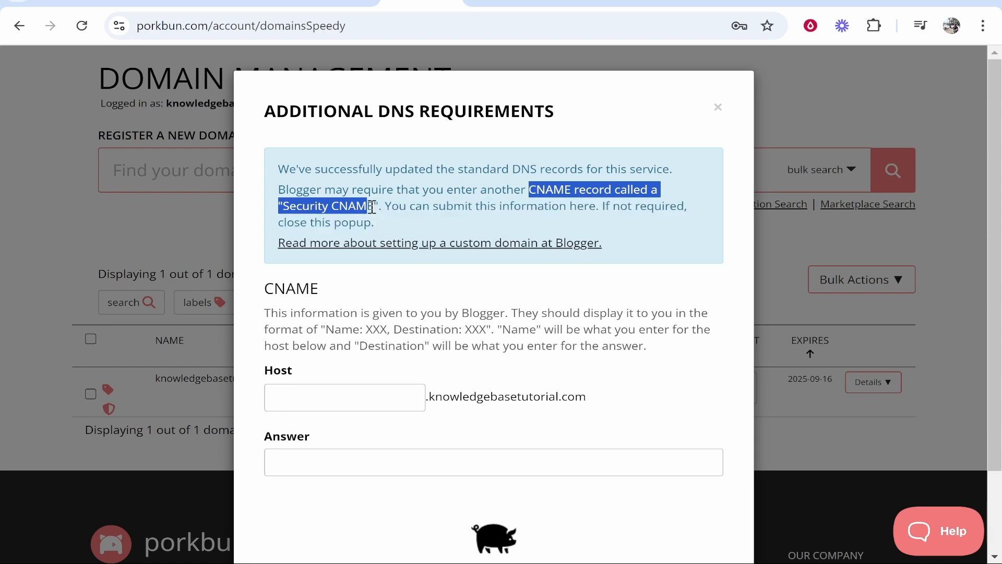
{"action": "left_click", "coordinate": [440, 207]}
{"action": "scroll", "coordinate": [449, 203], "scroll_direction": "down", "scroll_amount": 2}
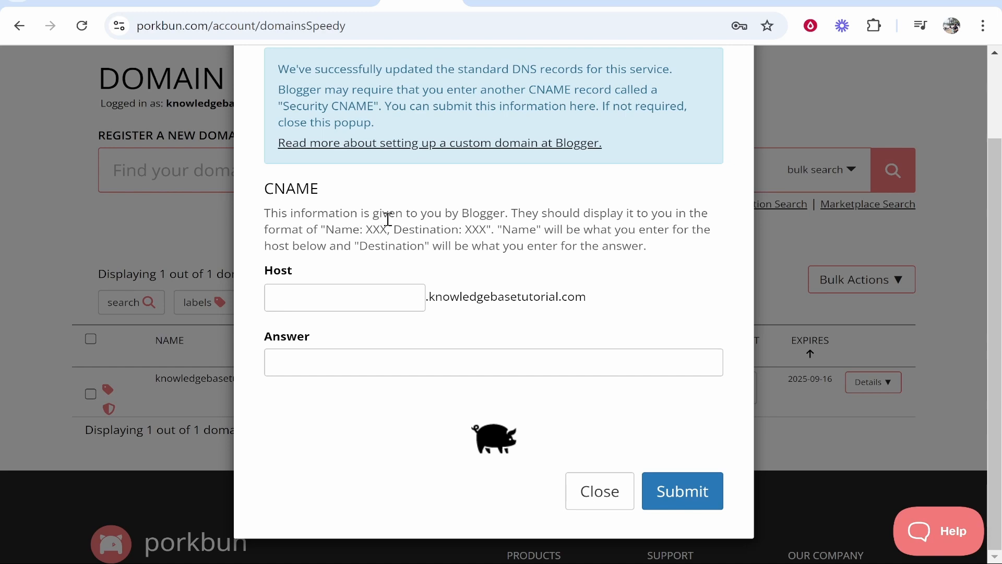
Copy the name of the second CNAME from Blogger's custom domain message into the Host field of Porkbun's Security CNAME form
{"action": "left_click", "coordinate": [360, 297]}
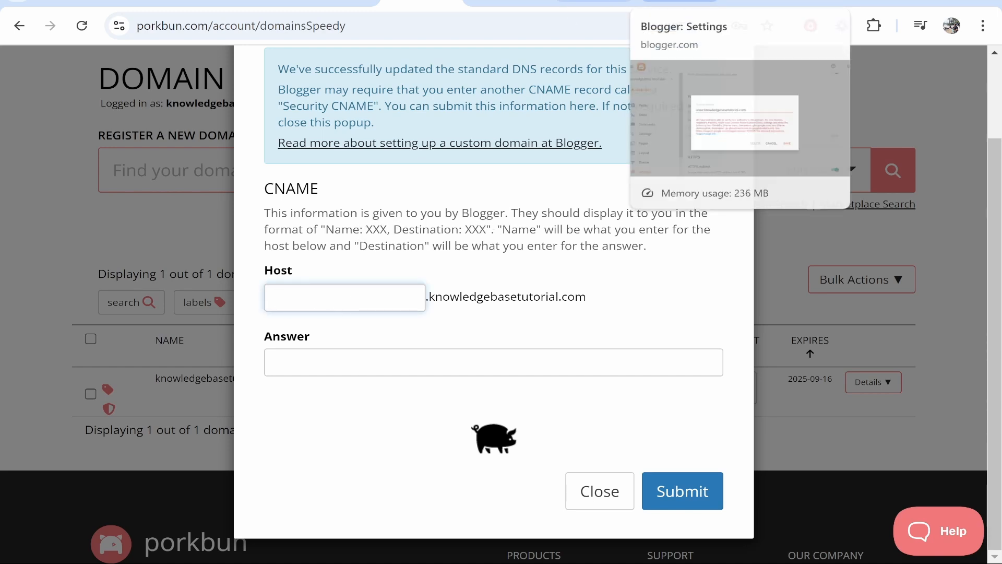
{"action": "left_click", "coordinate": [678, 4]}
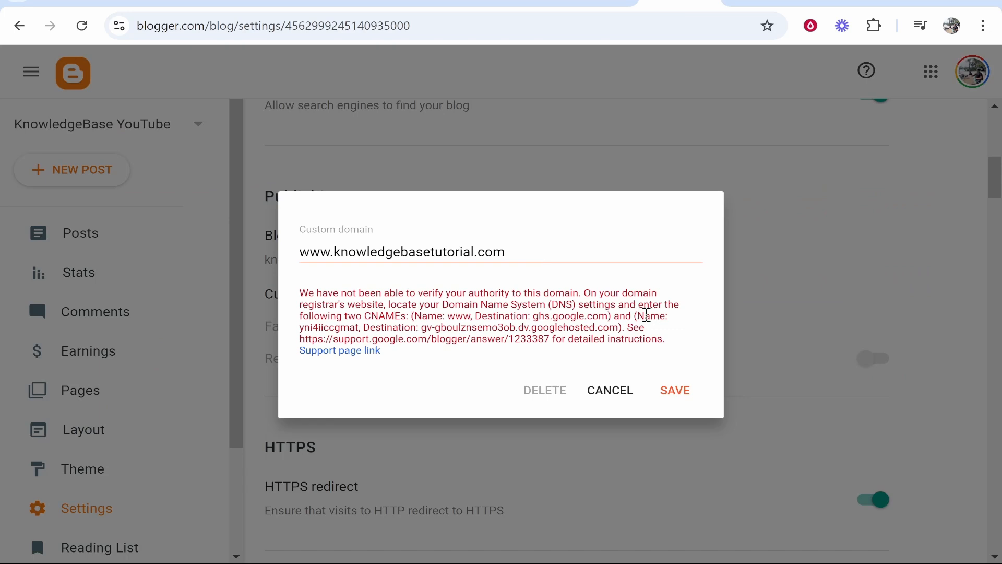
{"action": "left_click_drag", "start_coordinate": [639, 315], "coordinate": [673, 332]}
{"action": "left_click", "coordinate": [668, 318]}
{"action": "left_click_drag", "start_coordinate": [299, 327], "coordinate": [360, 327]}
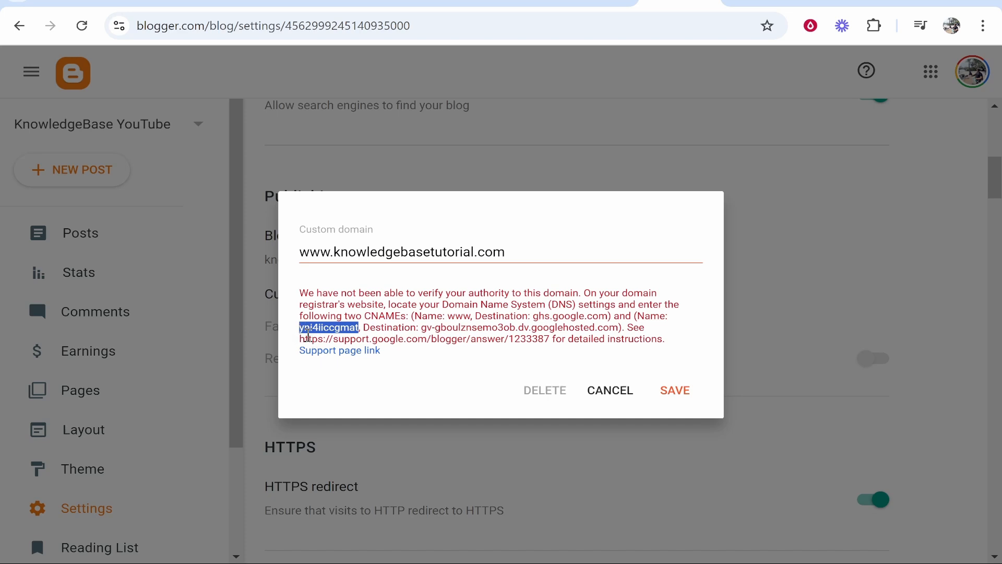
{"action": "right_click", "coordinate": [357, 330]}
{"action": "left_click", "coordinate": [411, 79]}
{"action": "left_click", "coordinate": [765, 3]}
{"action": "left_click", "coordinate": [422, 2]}
{"action": "left_click", "coordinate": [420, 286]}
{"action": "key", "text": "ctrl+v"}
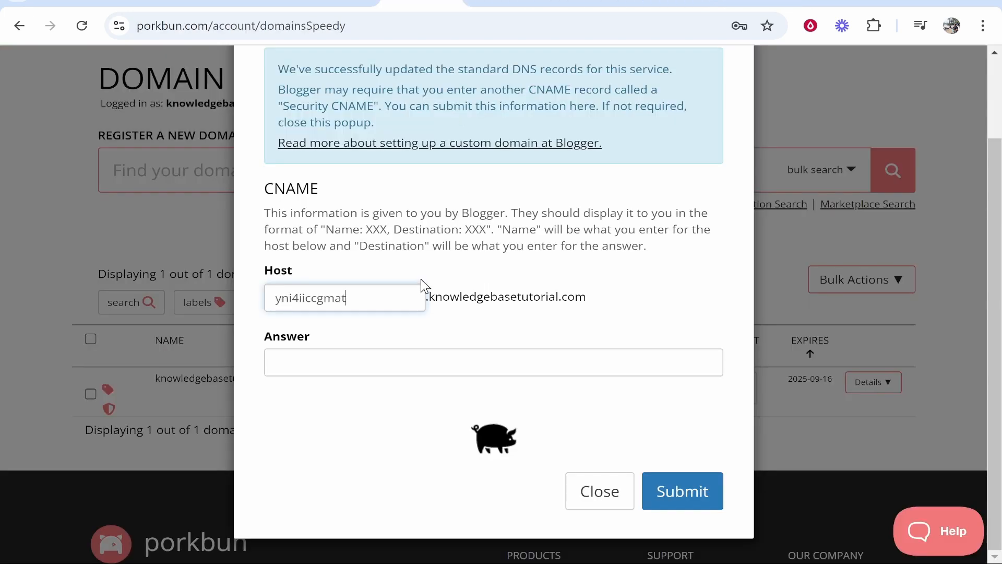
Copy the second CNAME's destination from Blogger's custom domain message into Porkbun's Answer field and submit the Security CNAME
{"action": "left_click", "coordinate": [680, 2]}
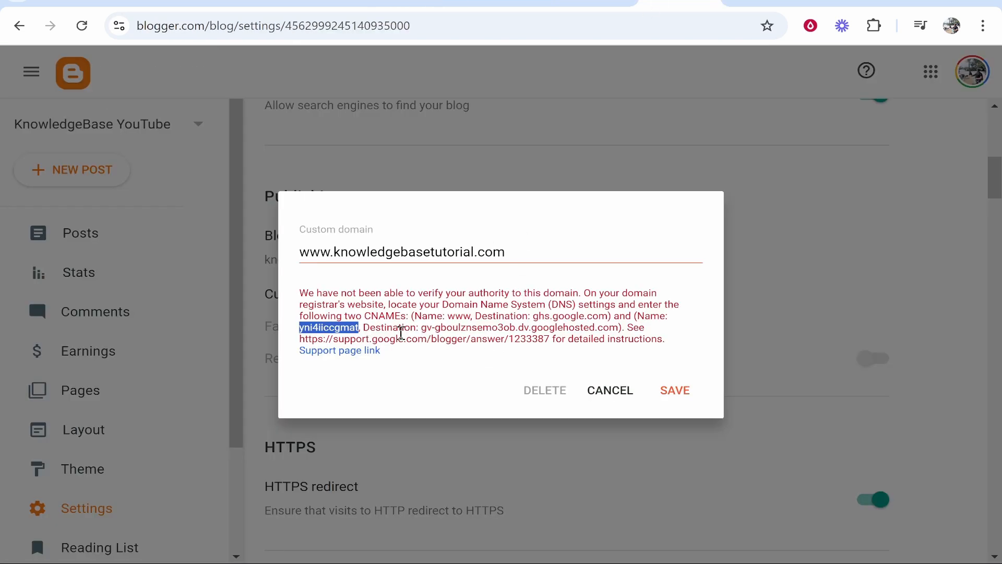
{"action": "left_click_drag", "start_coordinate": [422, 328], "coordinate": [615, 328]}
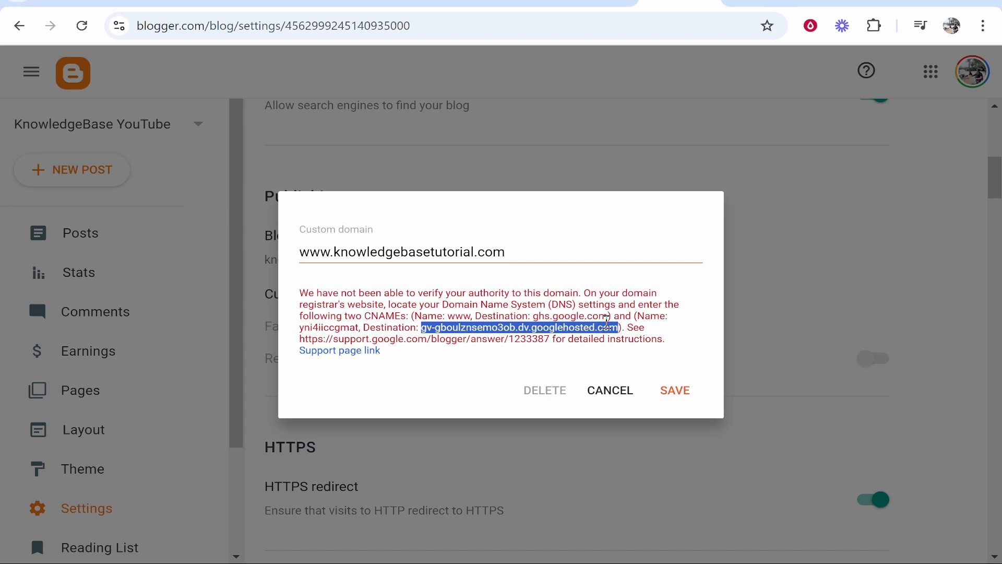
{"action": "right_click", "coordinate": [606, 324]}
{"action": "left_click", "coordinate": [647, 73]}
{"action": "left_click", "coordinate": [453, 3]}
{"action": "right_click", "coordinate": [416, 363]}
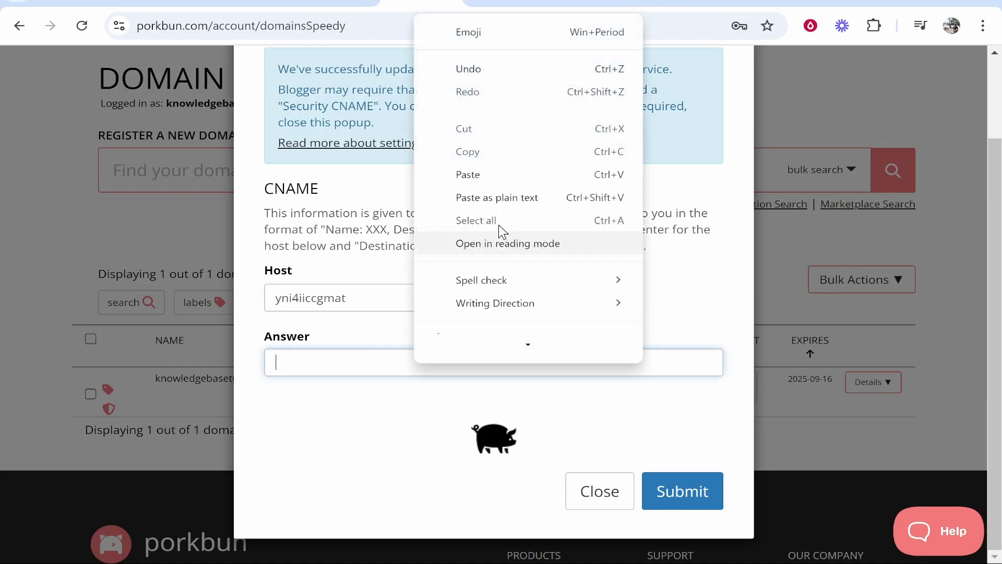
{"action": "left_click", "coordinate": [521, 172]}
{"action": "left_click", "coordinate": [713, 500]}
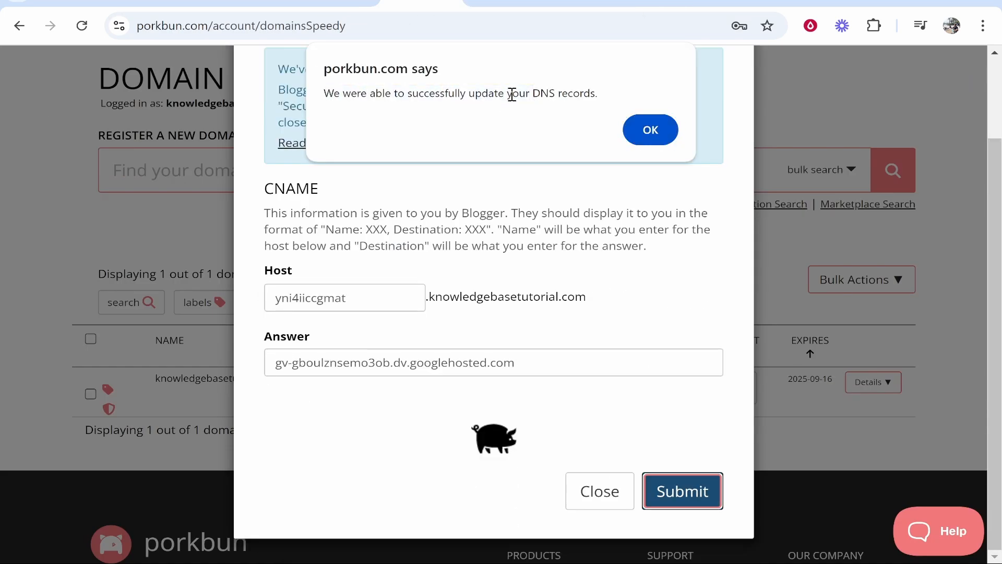
{"action": "left_click", "coordinate": [653, 130]}
{"action": "left_click", "coordinate": [660, 124]}
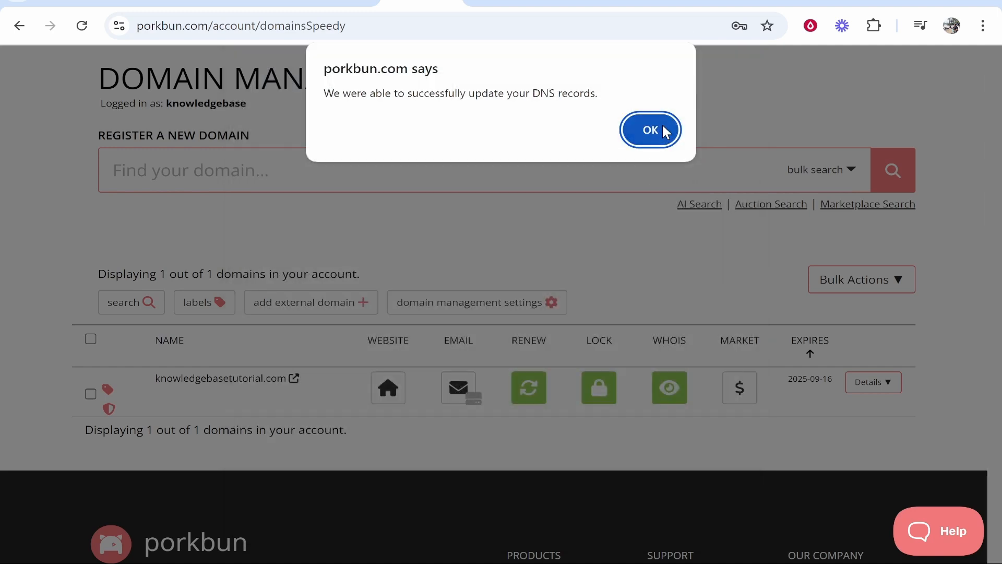
Review the current DNS records of knowledgebasetutorial.com for the Blogger A and CNAME entries
{"action": "left_click", "coordinate": [156, 477]}
{"action": "scroll", "coordinate": [459, 387], "scroll_direction": "down", "scroll_amount": 10}
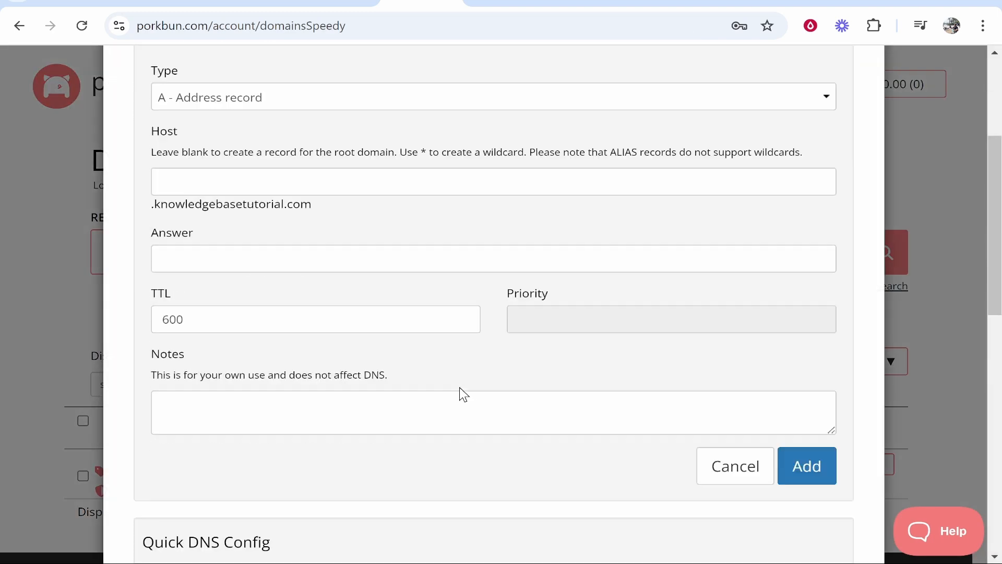
{"action": "scroll", "coordinate": [459, 387], "scroll_direction": "down", "scroll_amount": 5}
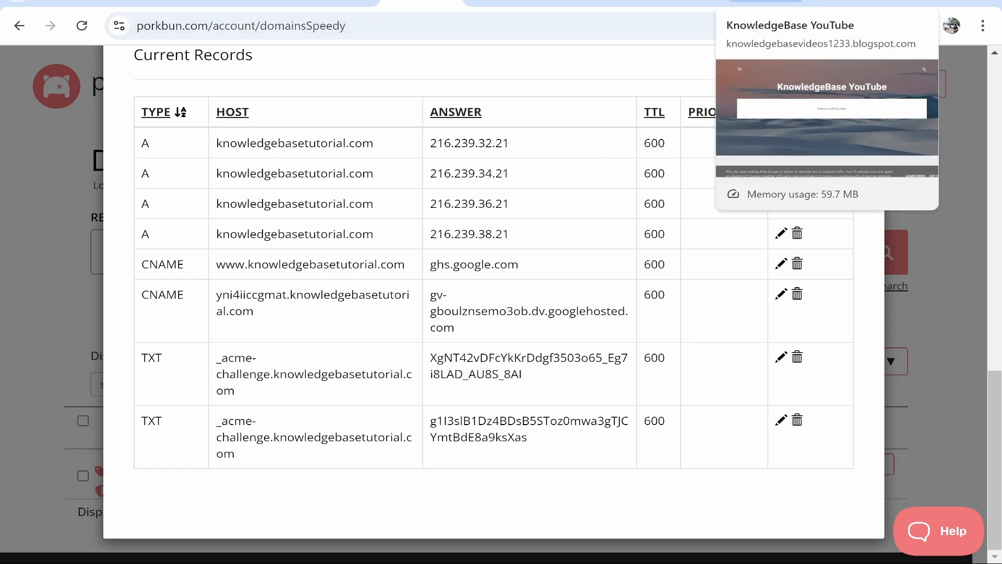
{"action": "left_click", "coordinate": [688, 3]}
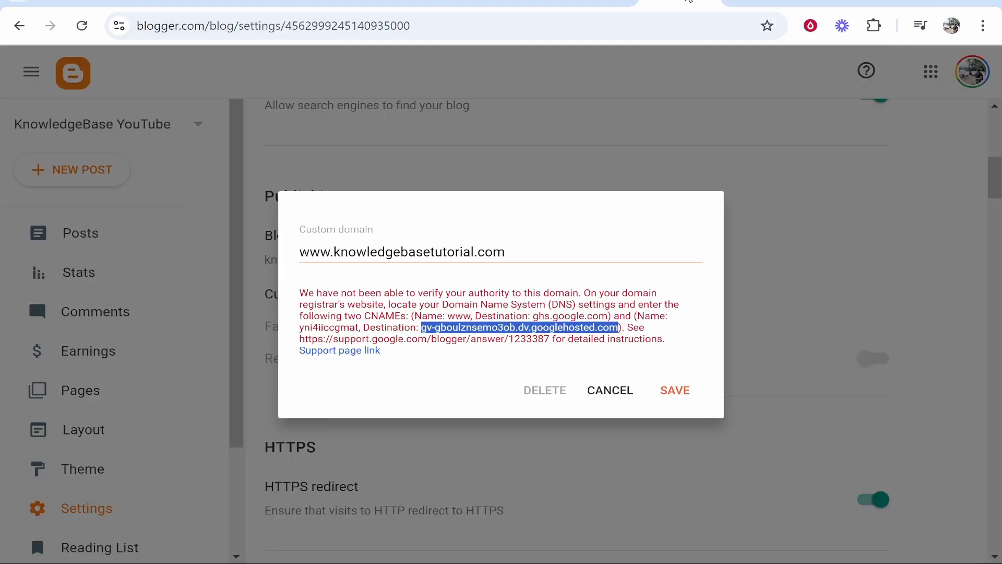
{"action": "left_click", "coordinate": [620, 400]}
{"action": "left_click", "coordinate": [309, 305]}
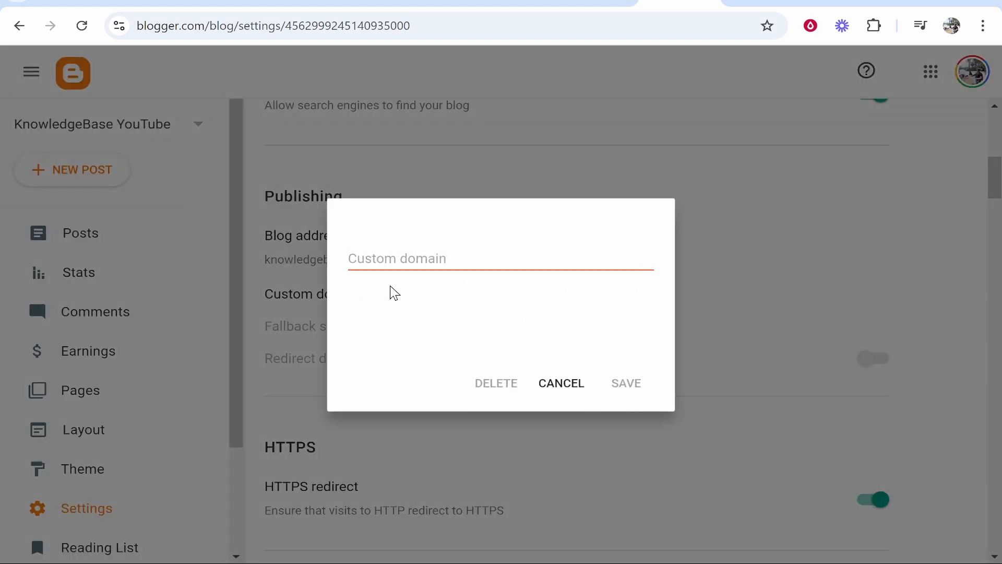
{"action": "left_click", "coordinate": [358, 258]}
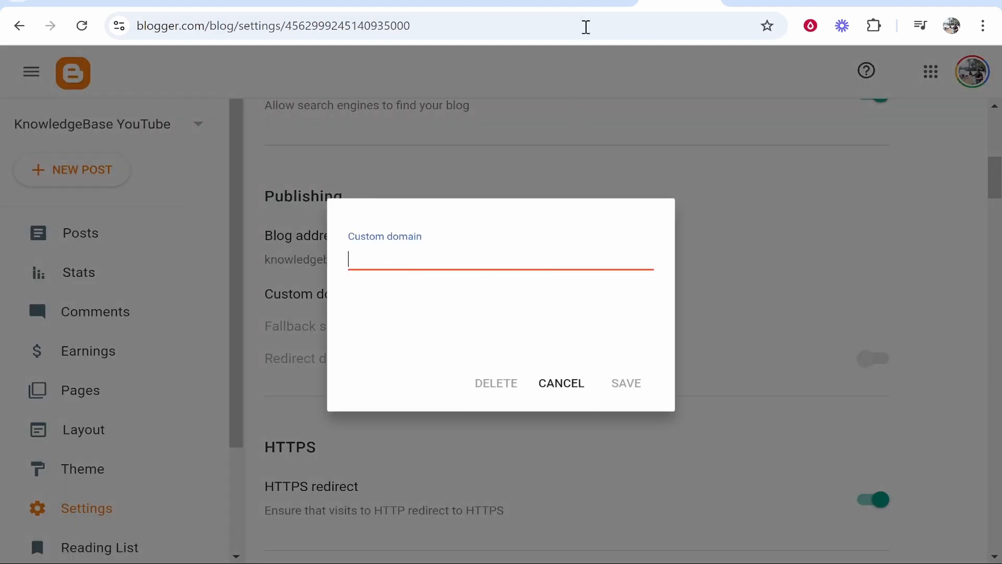
{"action": "type", "text": "www."}
{"action": "key", "text": "ctrl+v"}
{"action": "left_click", "coordinate": [383, 258]}
{"action": "type", "text": "k"}
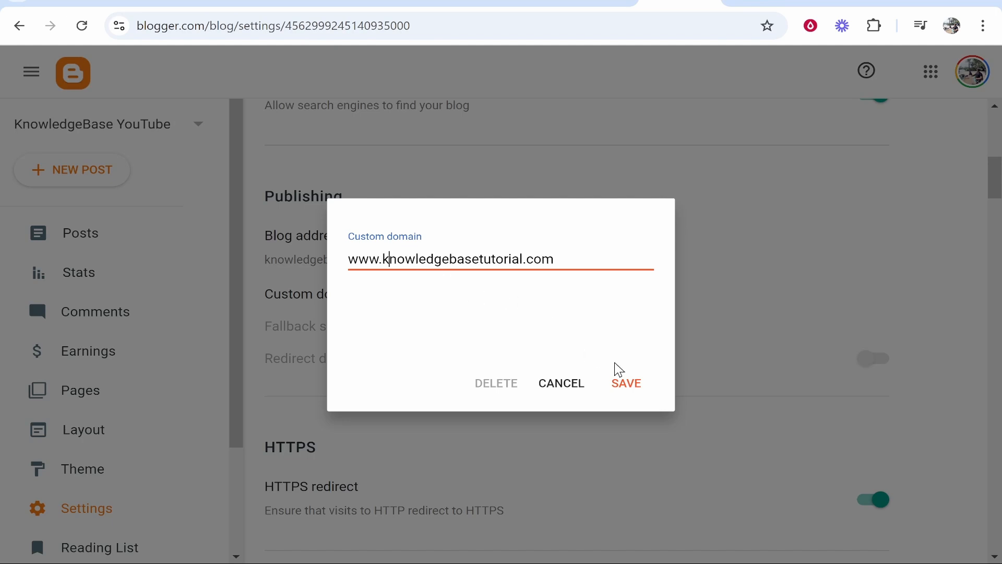
{"action": "left_click", "coordinate": [629, 387]}
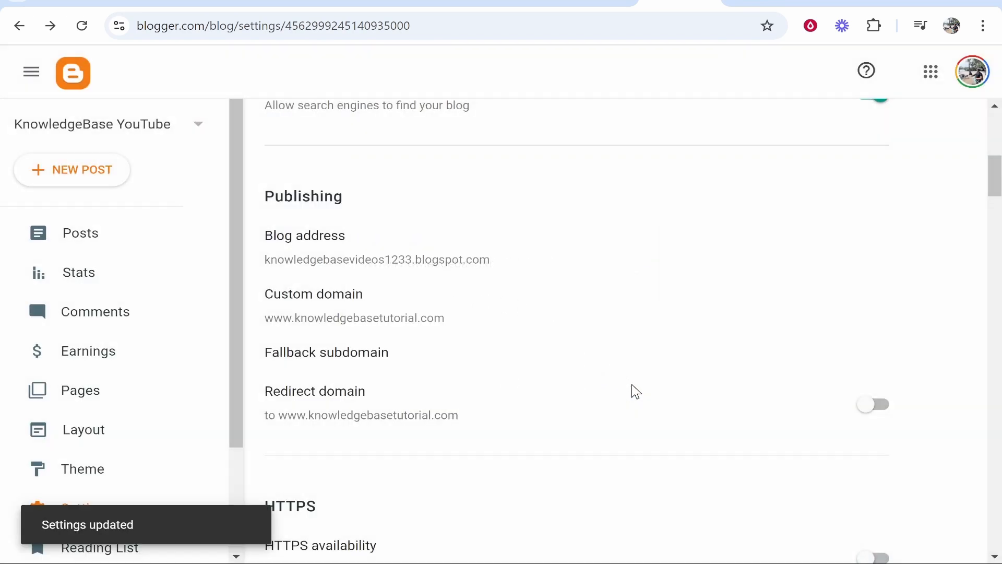
Copy the blog's saved custom domain and open it in another browser tab to test the site
{"action": "scroll", "coordinate": [445, 274], "scroll_direction": "down", "scroll_amount": 1}
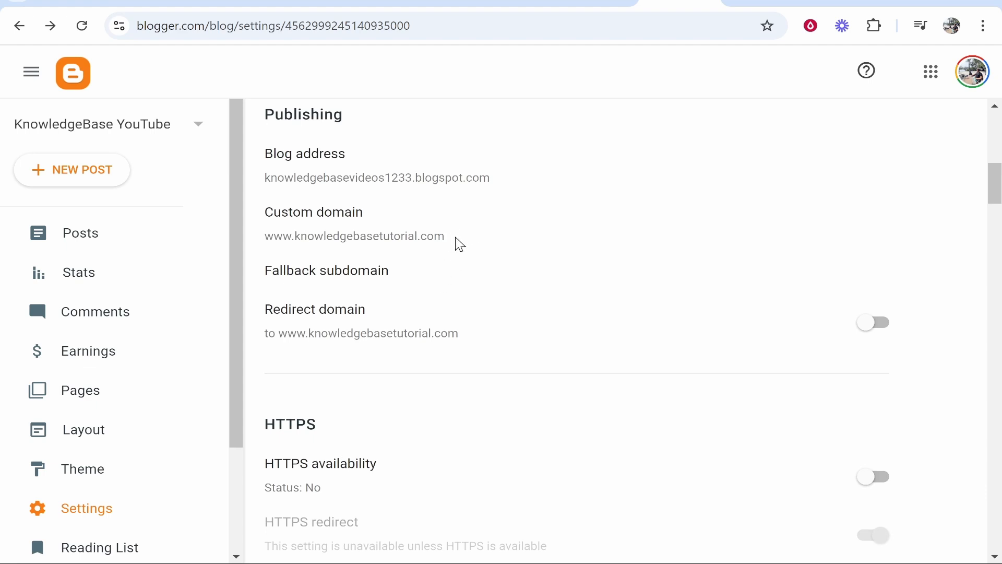
{"action": "left_click_drag", "start_coordinate": [464, 245], "coordinate": [269, 246]}
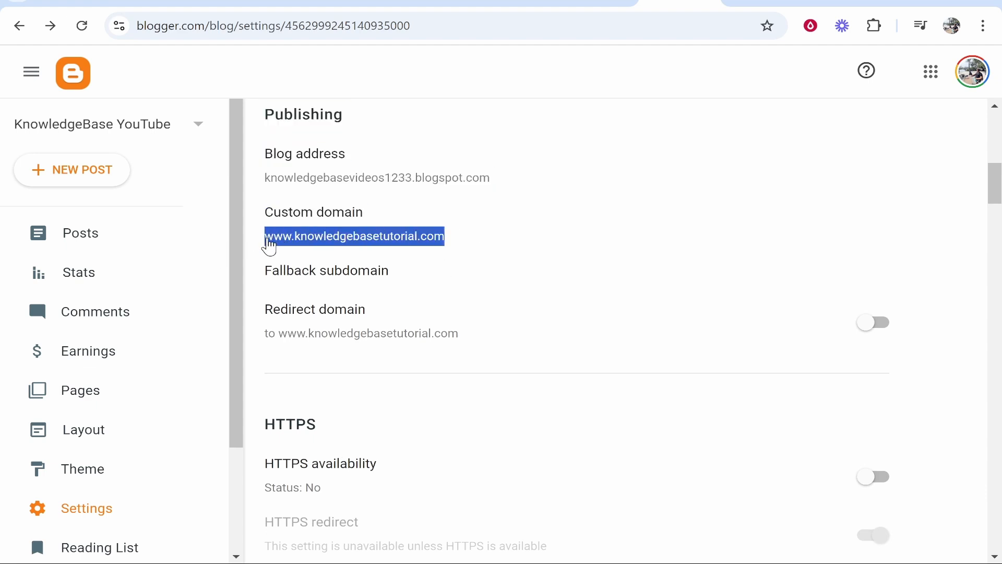
{"action": "left_click_drag", "start_coordinate": [554, 259], "coordinate": [347, 261]}
{"action": "right_click", "coordinate": [373, 257]}
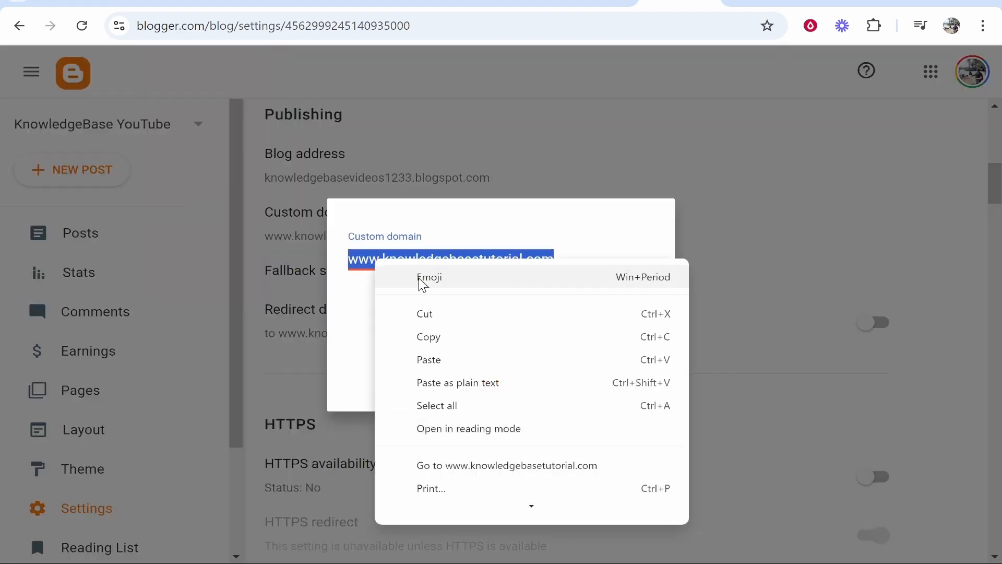
{"action": "left_click", "coordinate": [459, 337]}
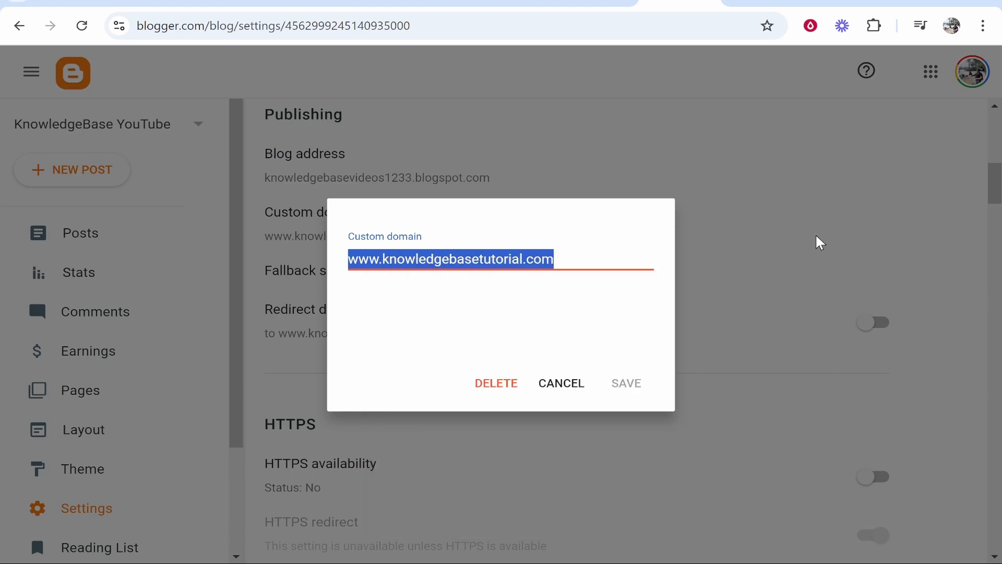
{"action": "left_click", "coordinate": [845, 8]}
{"action": "key", "text": "ctrl+v"}
{"action": "key", "text": "Return"}
{"action": "triple_click", "coordinate": [395, 214]}
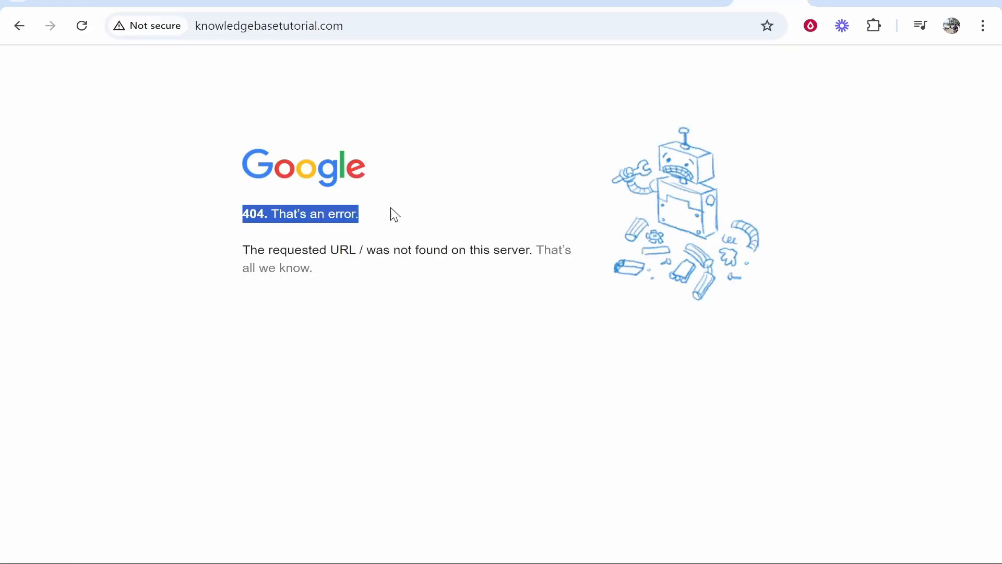
{"action": "left_click", "coordinate": [395, 214]}
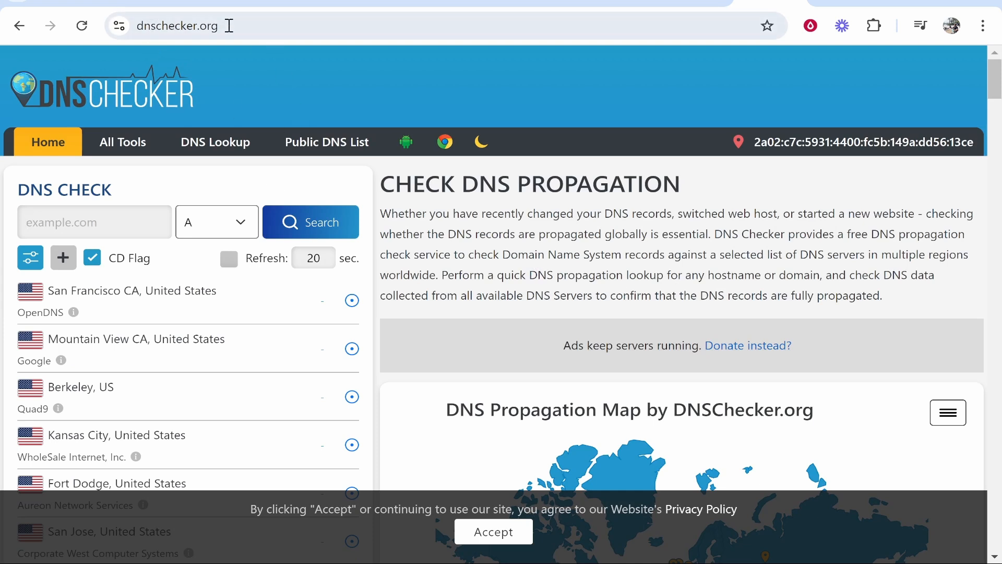
{"action": "left_click", "coordinate": [509, 531]}
{"action": "left_click", "coordinate": [100, 219]}
{"action": "key", "text": "ctrl+v"}
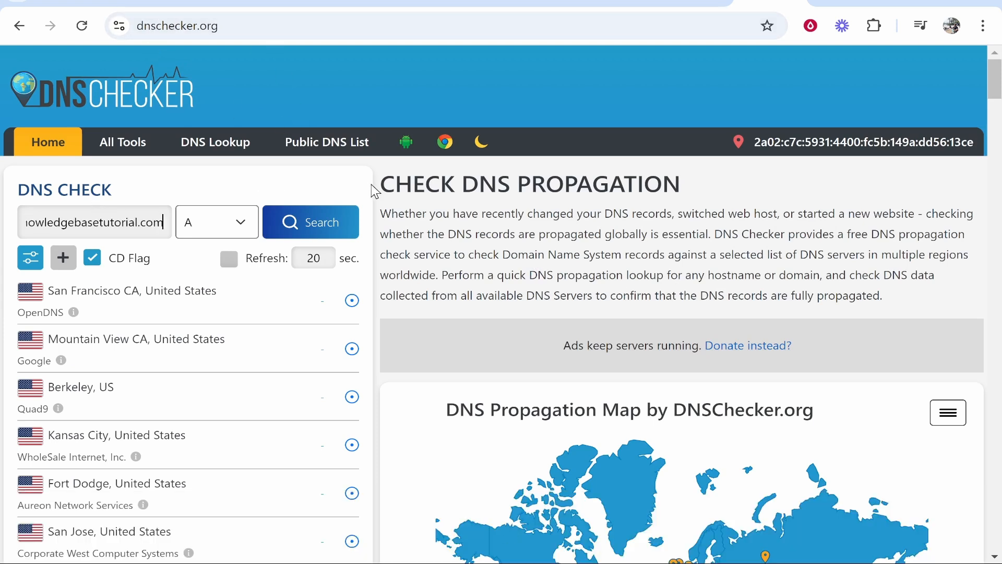
{"action": "left_click", "coordinate": [306, 220]}
{"action": "scroll", "coordinate": [308, 292], "scroll_direction": "down", "scroll_amount": 6}
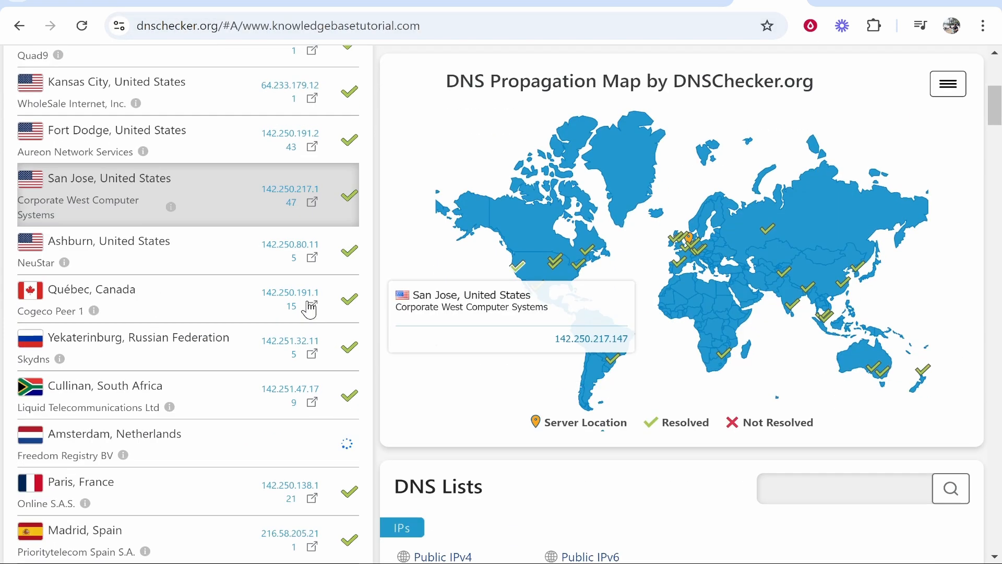
{"action": "scroll", "coordinate": [348, 251], "scroll_direction": "down", "scroll_amount": 14}
{"action": "scroll", "coordinate": [349, 253], "scroll_direction": "up", "scroll_amount": 19}
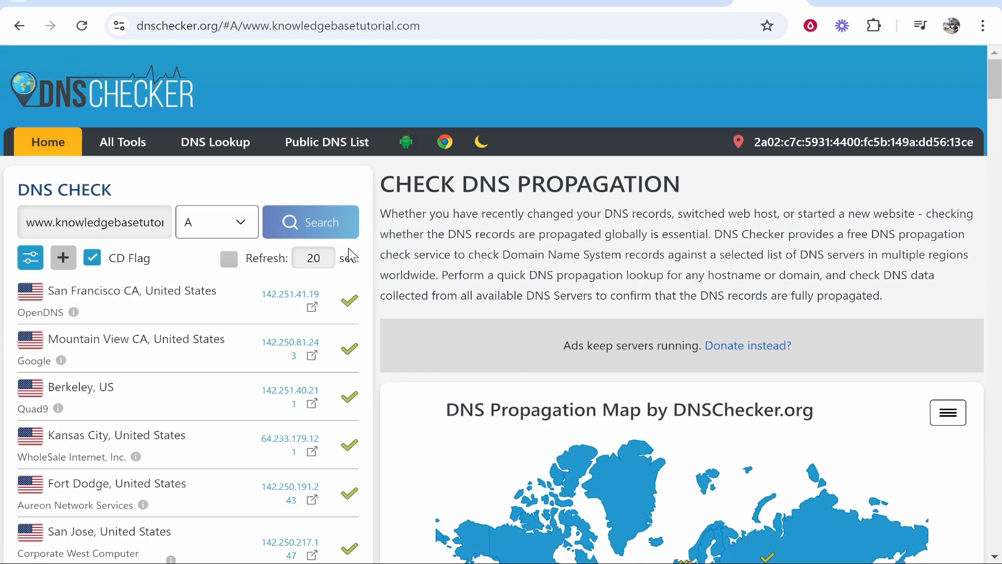
Return to Blogger's settings and close the custom domain dialog without changing the address
{"action": "left_click", "coordinate": [616, 1]}
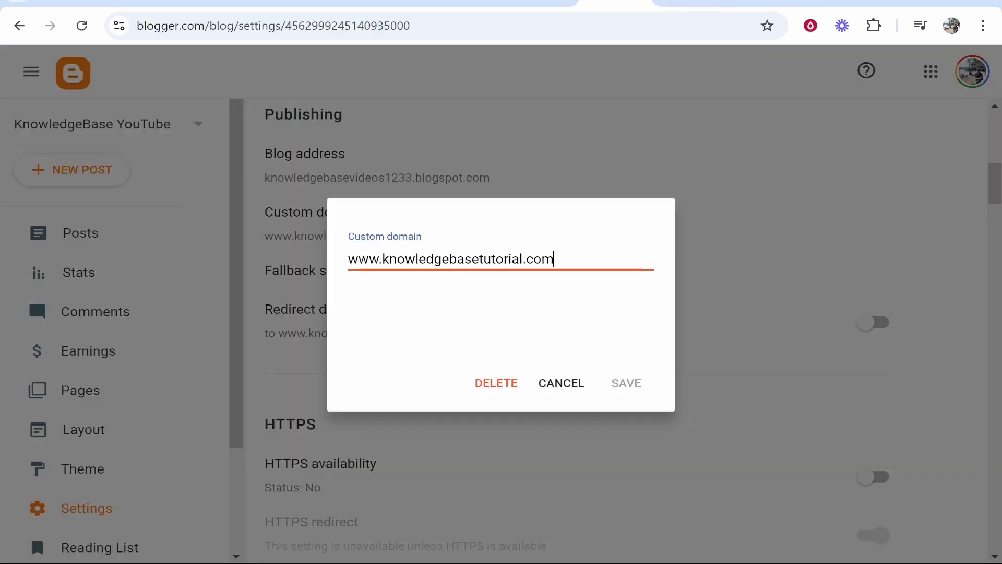
{"action": "left_click", "coordinate": [575, 385]}
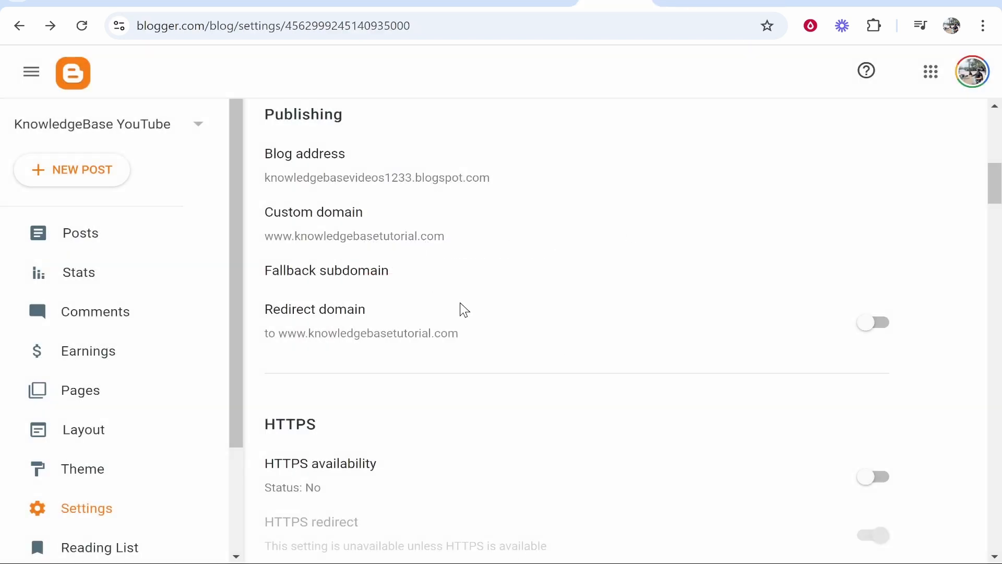
{"action": "scroll", "coordinate": [458, 309], "scroll_direction": "up", "scroll_amount": 3}
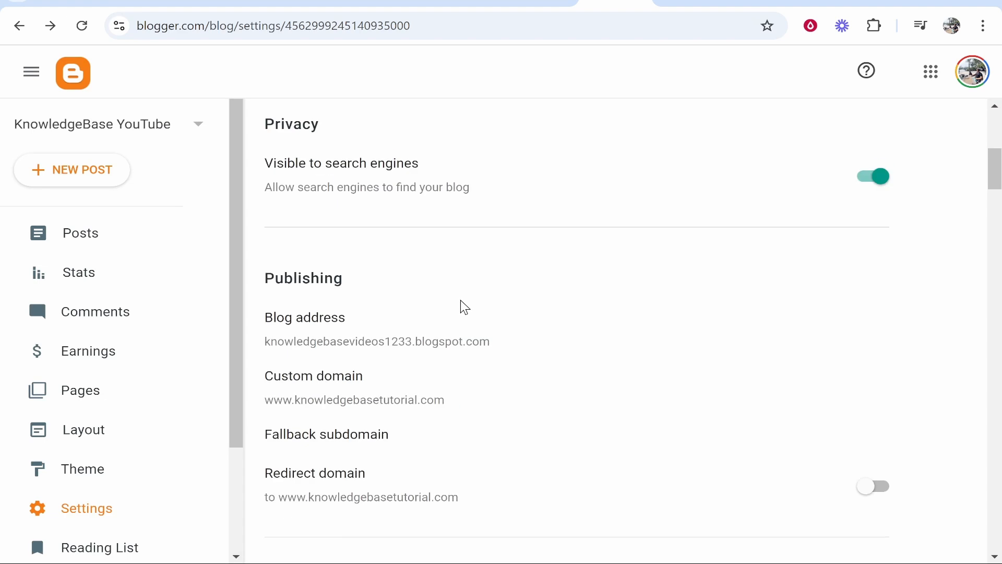